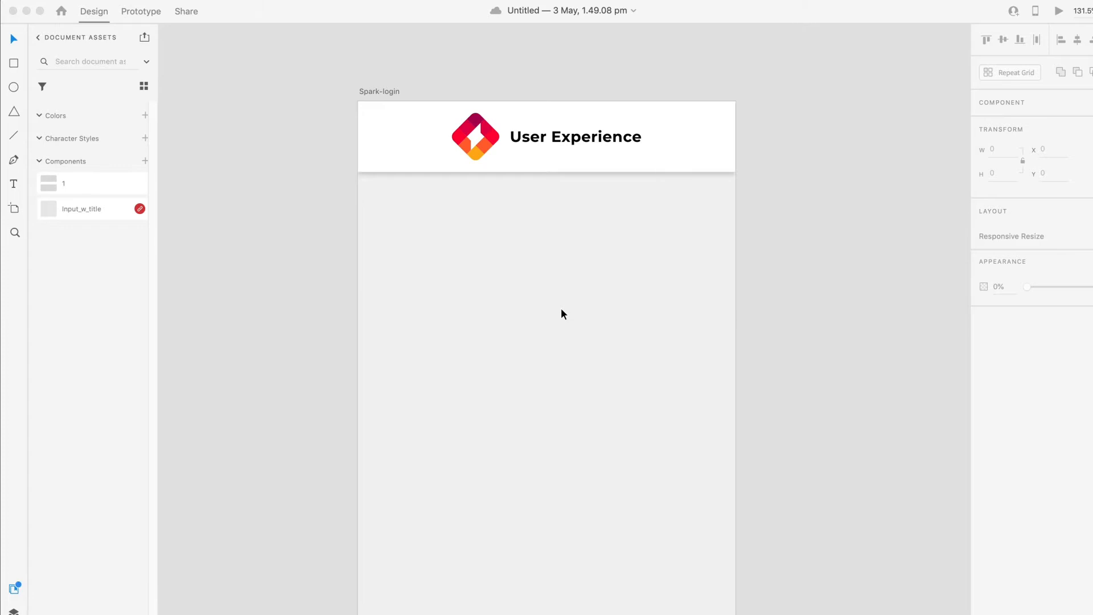
Turn on the layout column grid for the Spark-login artboard
{"action": "left_click", "coordinate": [377, 90]}
{"action": "left_click", "coordinate": [375, 91]}
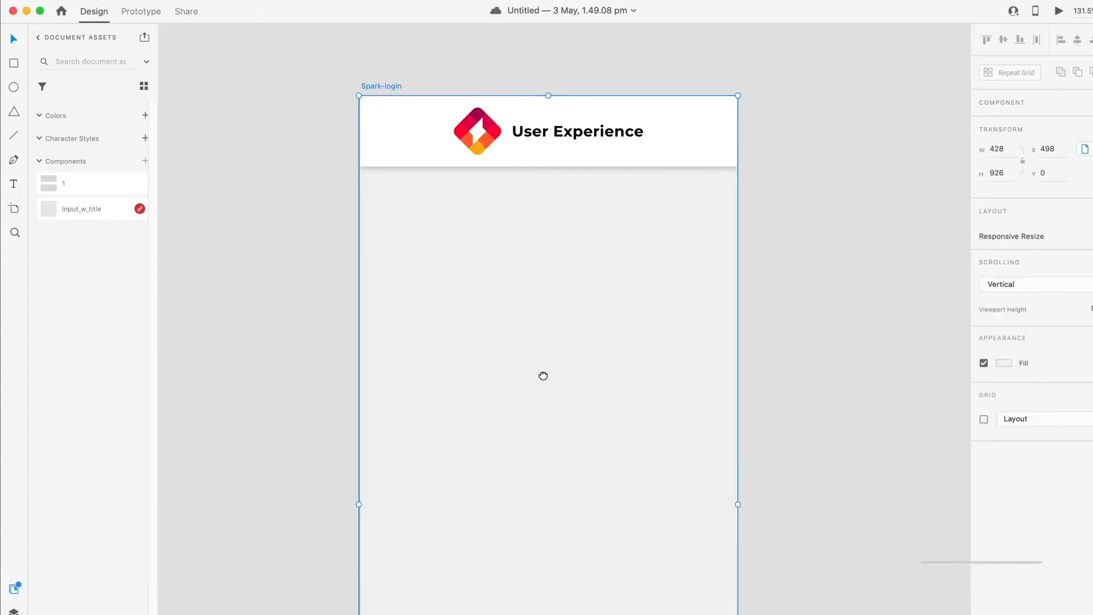
{"action": "scroll", "coordinate": [532, 319], "scroll_direction": "down", "scroll_amount": 5}
{"action": "scroll", "coordinate": [523, 274], "scroll_direction": "down", "scroll_amount": 5}
{"action": "mouse_move", "coordinate": [524, 274]}
{"action": "left_mouse_down"}
{"action": "mouse_move", "coordinate": [525, 295]}
{"action": "mouse_move", "coordinate": [549, 300]}
{"action": "mouse_move", "coordinate": [504, 268]}
{"action": "left_mouse_up"}
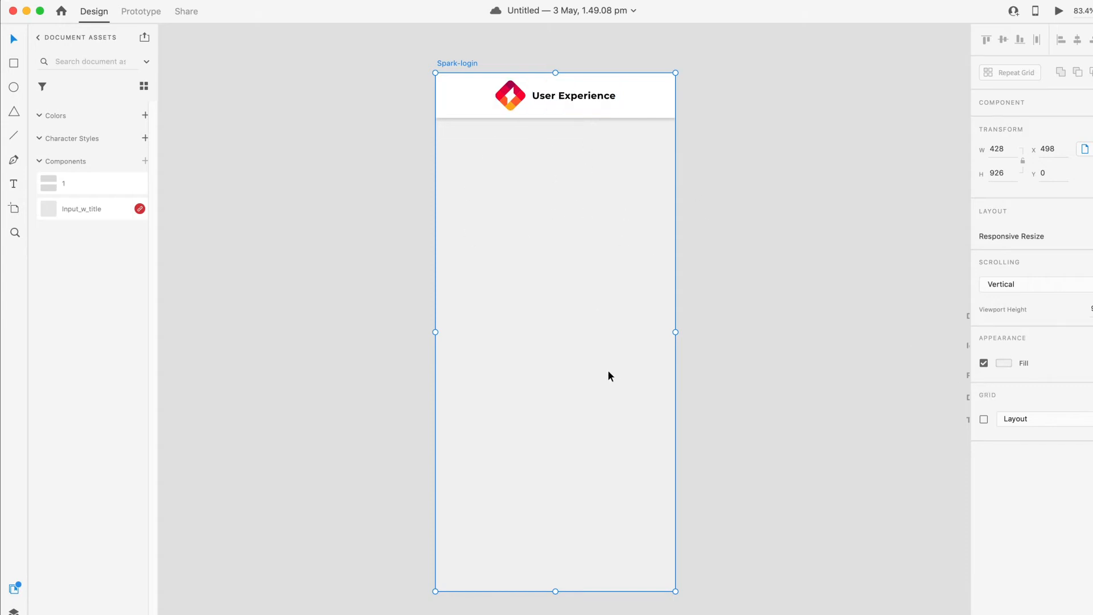
{"action": "left_click", "coordinate": [983, 419]}
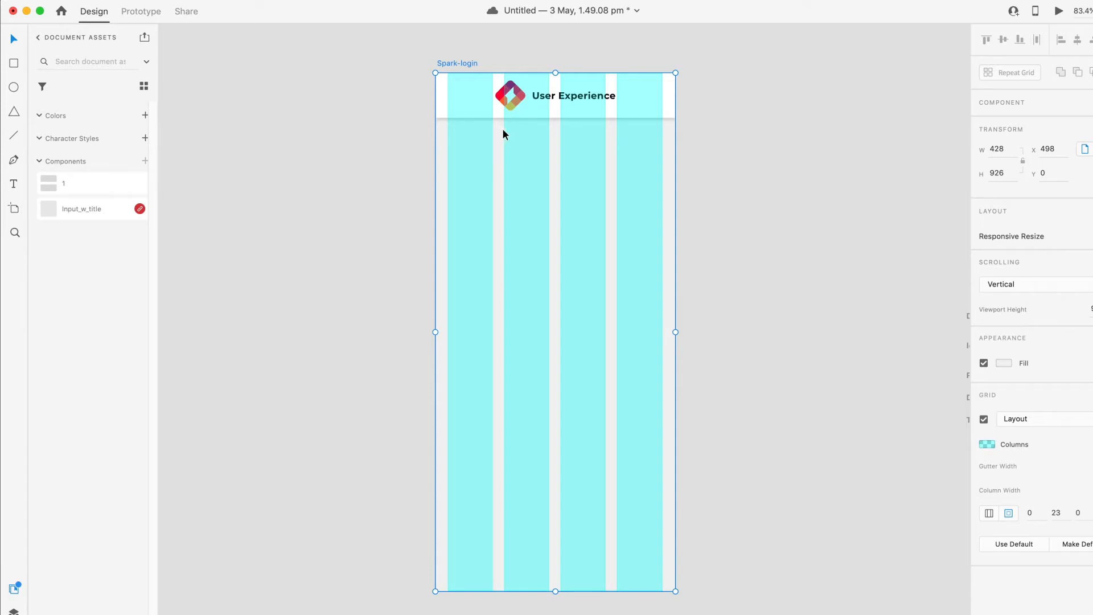
Try the Square grid on the Spark-login artboard with a small trial rectangle, and undo the rectangle
{"action": "left_click", "coordinate": [1051, 419]}
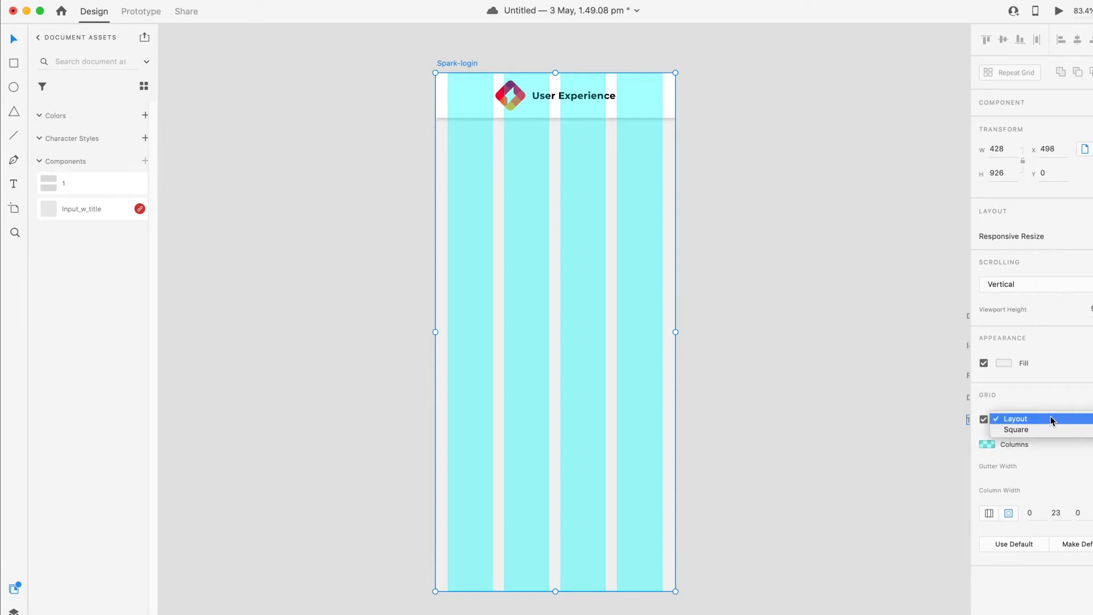
{"action": "left_click", "coordinate": [1021, 429]}
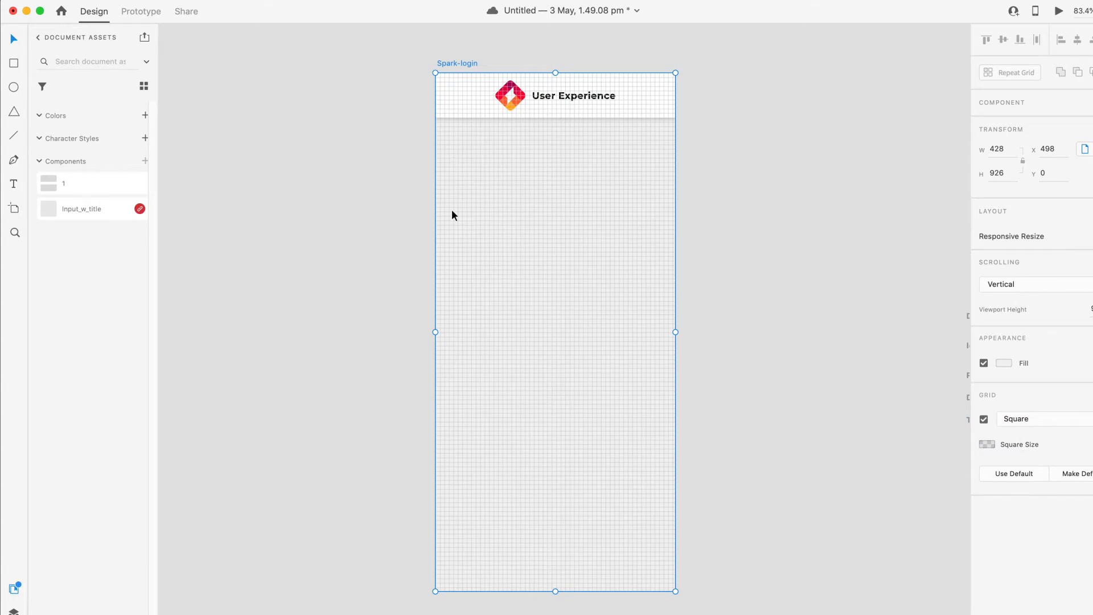
{"action": "scroll", "coordinate": [455, 224], "scroll_direction": "up", "scroll_amount": 5}
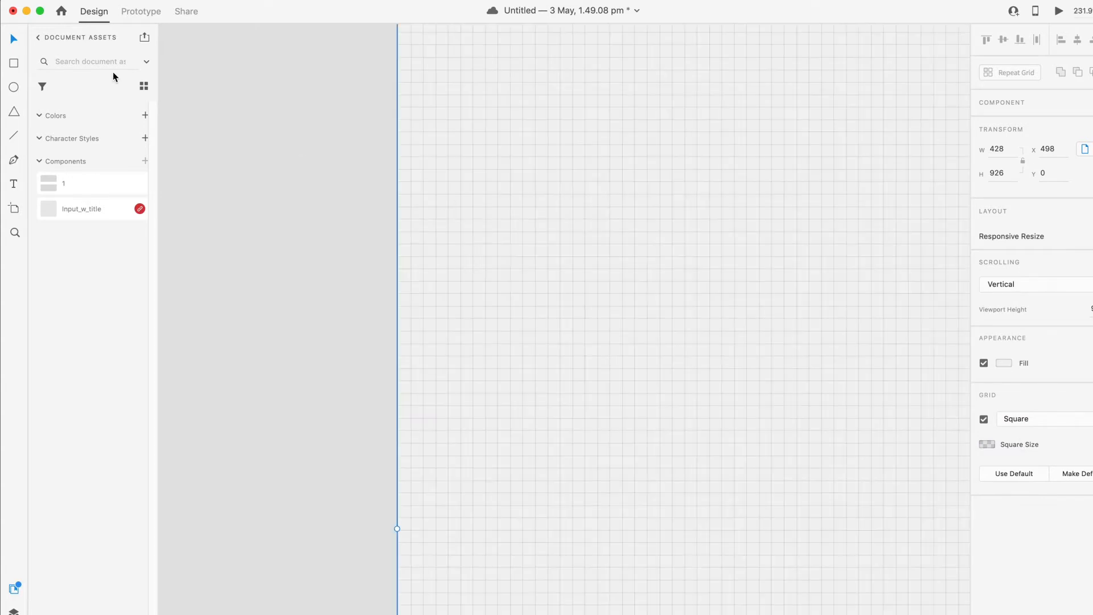
{"action": "left_click", "coordinate": [13, 63]}
{"action": "left_click_drag", "start_coordinate": [449, 229], "coordinate": [501, 288]}
{"action": "key", "text": "super+z"}
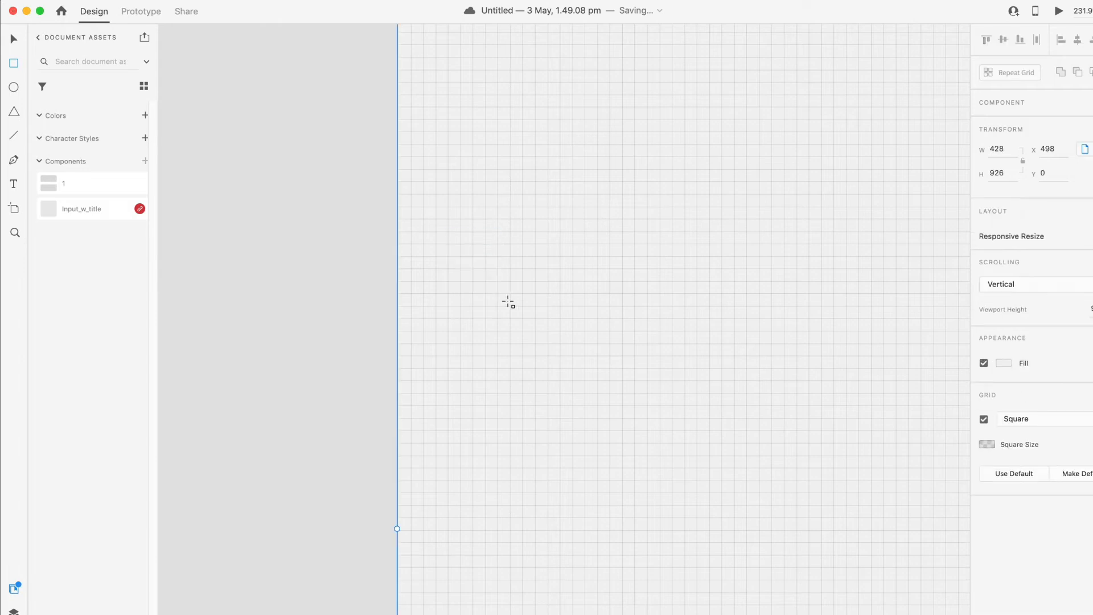
{"action": "key", "text": "v"}
Switch the artboard's grid type back to Layout
{"action": "scroll", "coordinate": [466, 251], "scroll_direction": "down", "scroll_amount": 4}
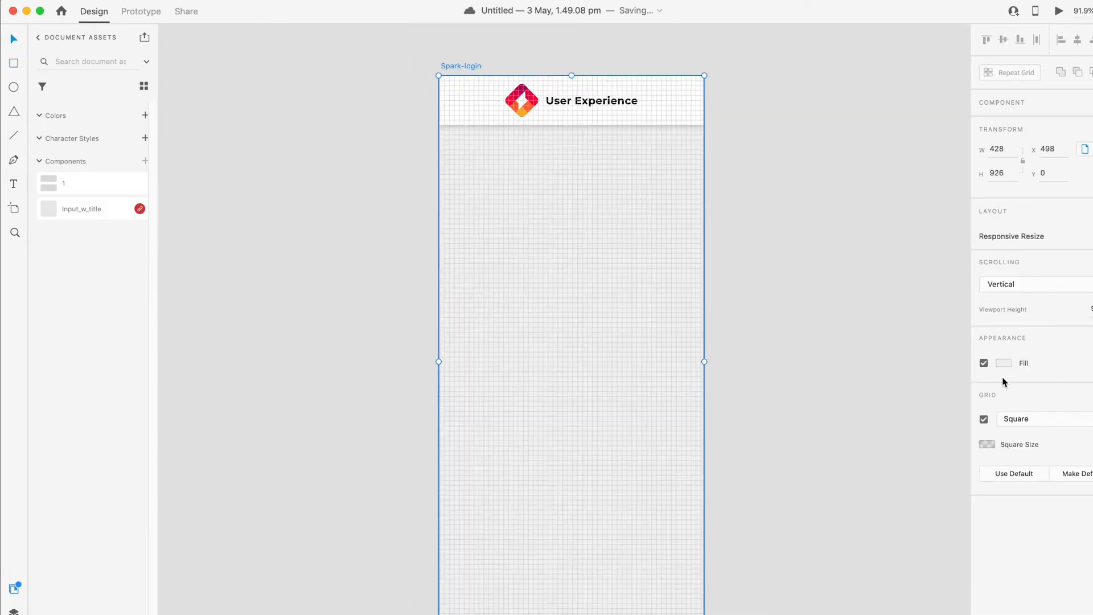
{"action": "left_click", "coordinate": [1036, 420]}
{"action": "left_click", "coordinate": [1023, 405]}
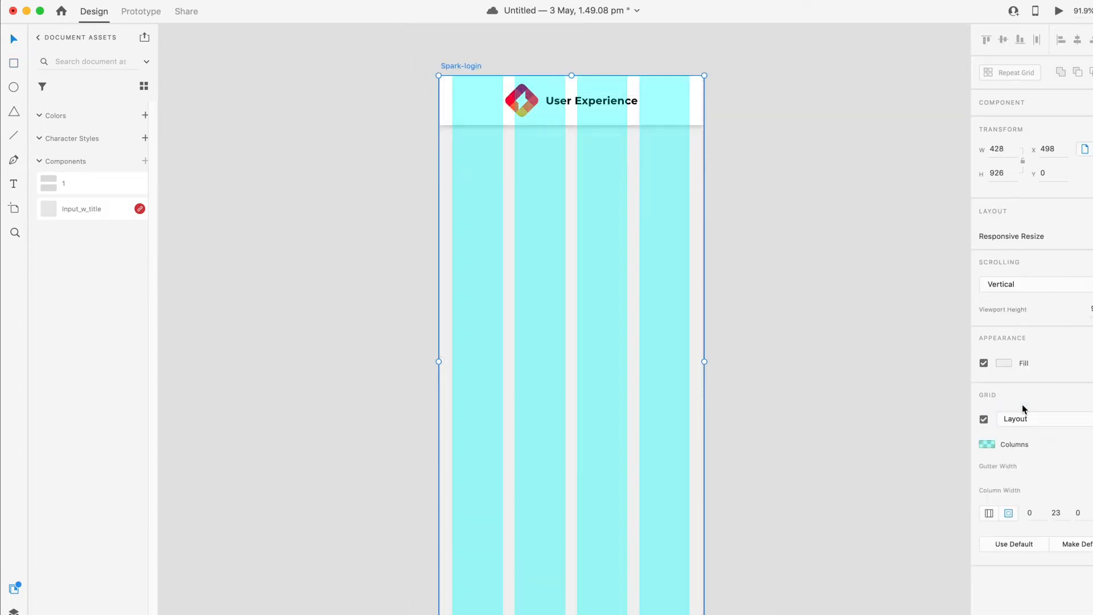
Draw a rectangle of about 182 × 152 below the header, spanning the first two grid columns
{"action": "left_click_drag", "start_coordinate": [720, 262], "coordinate": [634, 265]}
{"action": "key", "text": "r"}
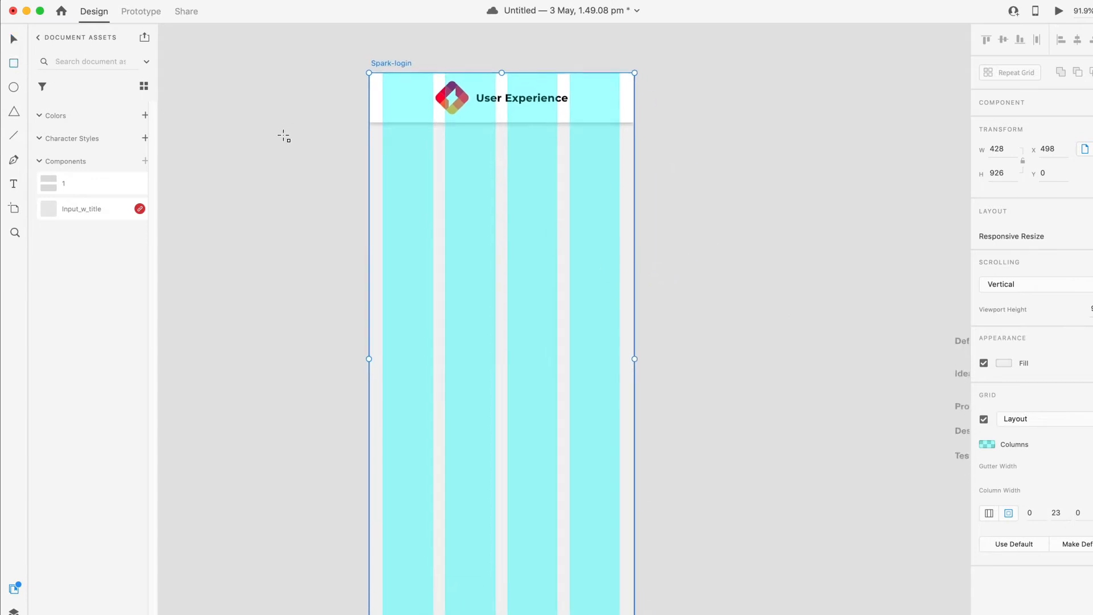
{"action": "mouse_move", "coordinate": [385, 161]}
{"action": "left_mouse_down"}
{"action": "mouse_move", "coordinate": [407, 214]}
{"action": "mouse_move", "coordinate": [498, 251]}
{"action": "left_mouse_up"}
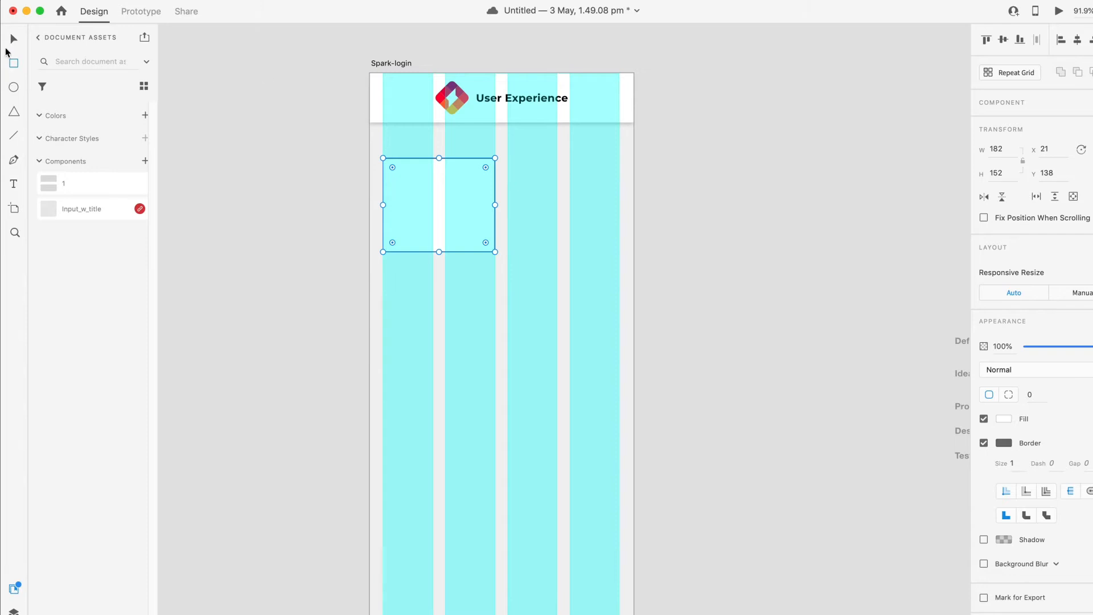
{"action": "left_click", "coordinate": [14, 39]}
{"action": "left_click_drag", "start_coordinate": [487, 241], "coordinate": [490, 244]}
{"action": "key", "text": "super+z"}
Add the text EMPATHIZE and place it centred in the lower half of the card rectangle
{"action": "left_click", "coordinate": [14, 185]}
{"action": "left_click", "coordinate": [311, 240]}
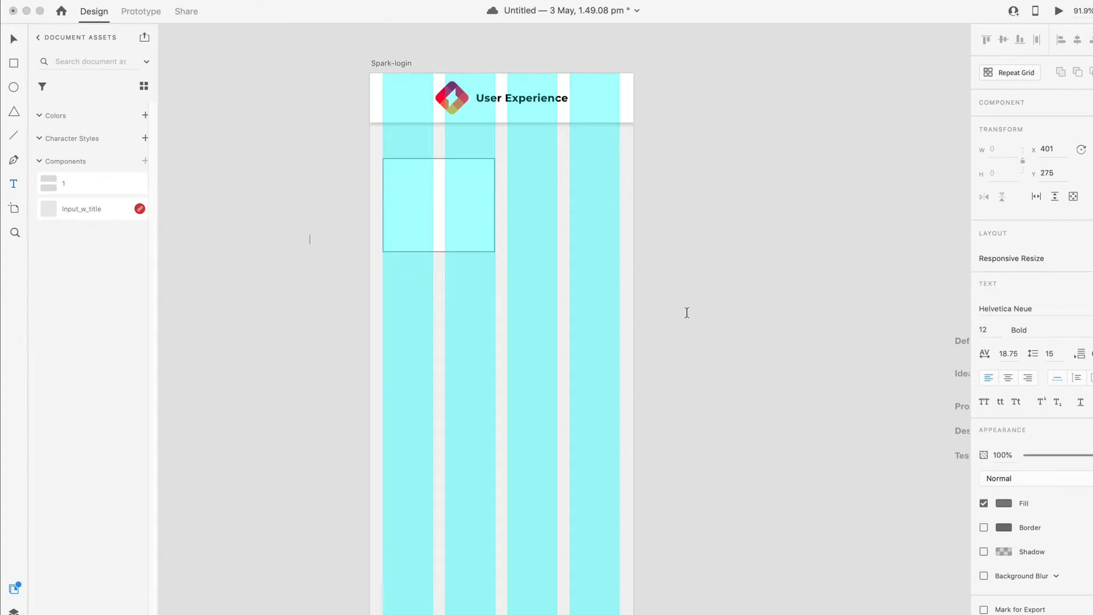
{"action": "type", "text": "EMPATHIZE"}
{"action": "left_click", "coordinate": [14, 39]}
{"action": "left_click_drag", "start_coordinate": [339, 240], "coordinate": [448, 221]}
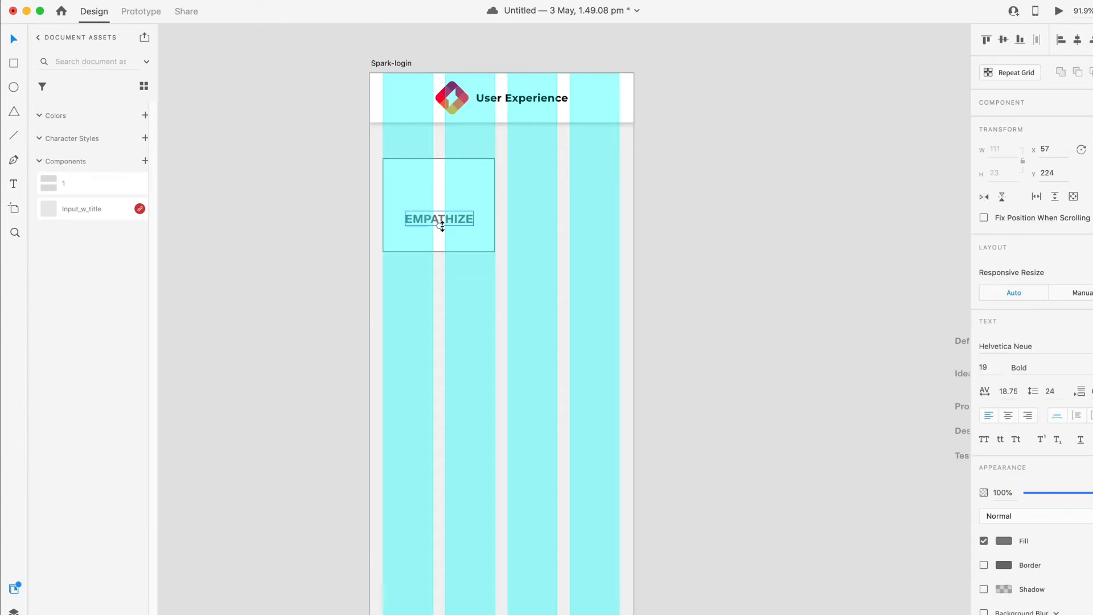
Set the font size of the EMPATHIZE title to 18
{"action": "left_click", "coordinate": [990, 371]}
{"action": "type", "text": "18"}
{"action": "key", "text": "Return"}
{"action": "left_click", "coordinate": [604, 272]}
Add the text "Lorum ipsum sit" and place it directly beneath the EMPATHIZE title inside the card
{"action": "left_click", "coordinate": [14, 184]}
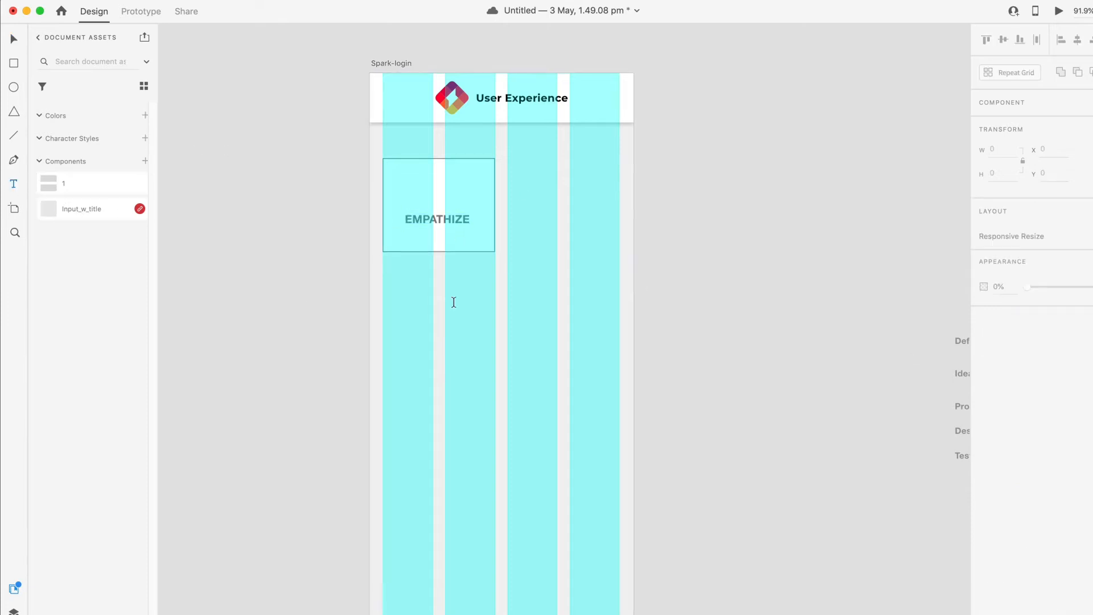
{"action": "left_click", "coordinate": [382, 287]}
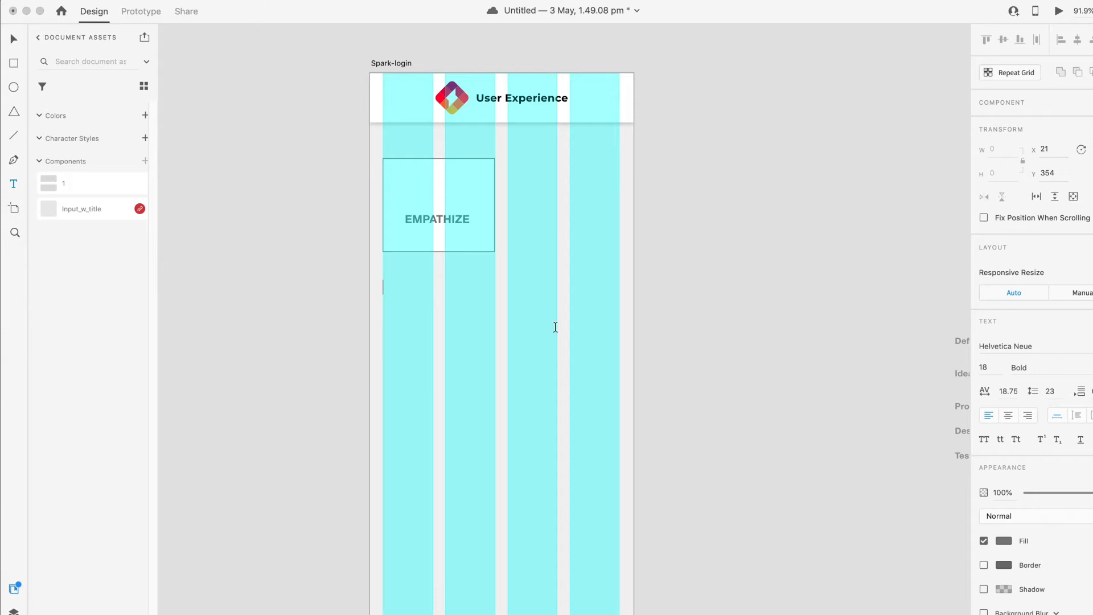
{"action": "type", "text": "LORUM IPSUM SIT"}
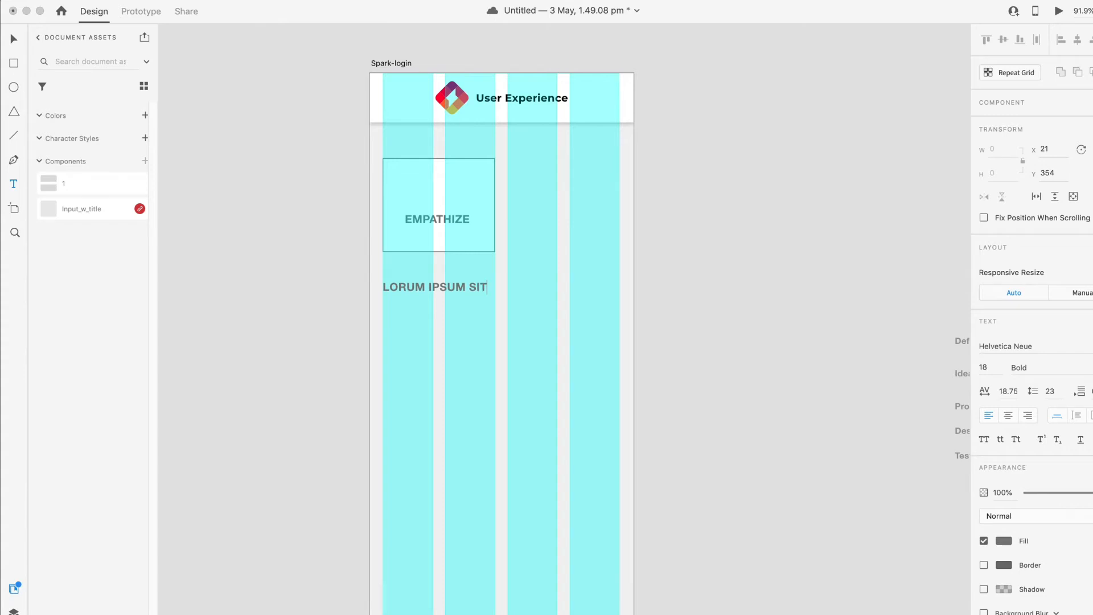
{"action": "triple_click", "coordinate": [461, 286]}
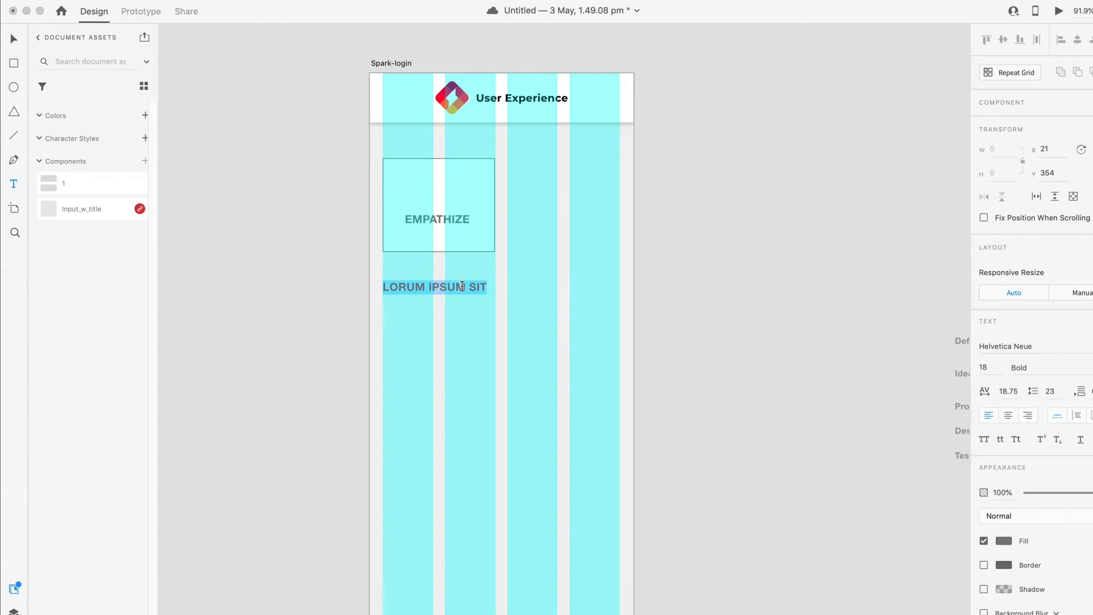
{"action": "type", "text": "Lorum"}
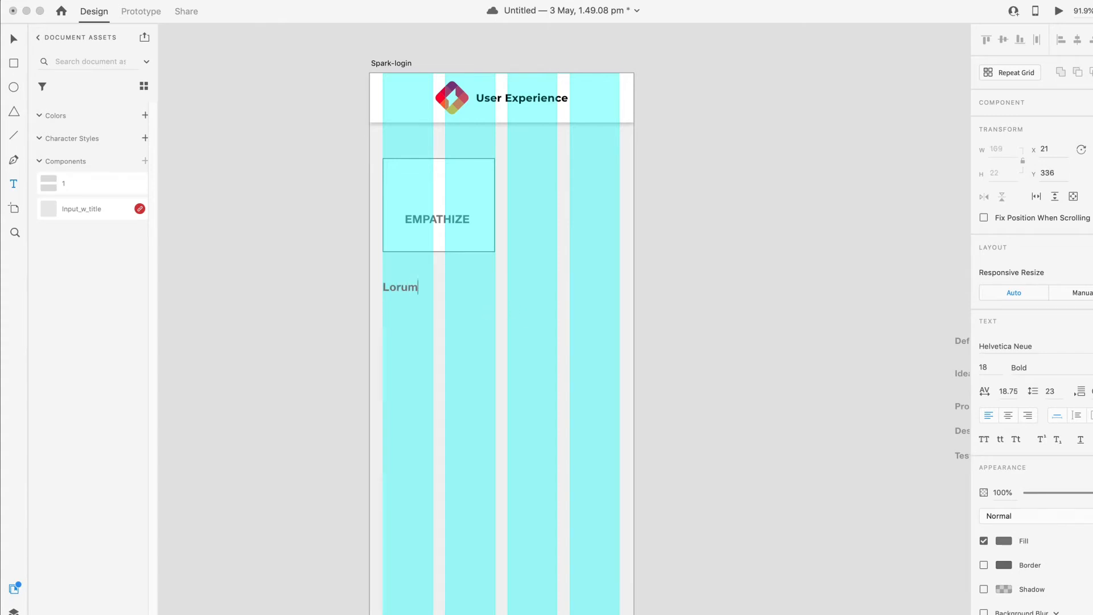
{"action": "type", "text": " ipsum sit"}
{"action": "left_click", "coordinate": [14, 39]}
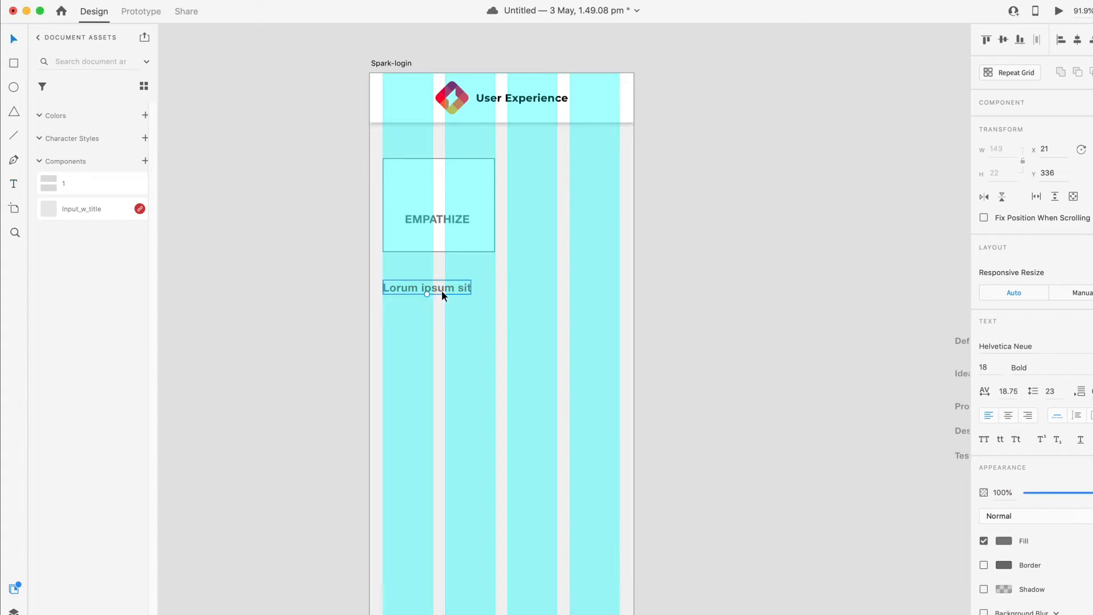
{"action": "left_click_drag", "start_coordinate": [442, 290], "coordinate": [454, 243]}
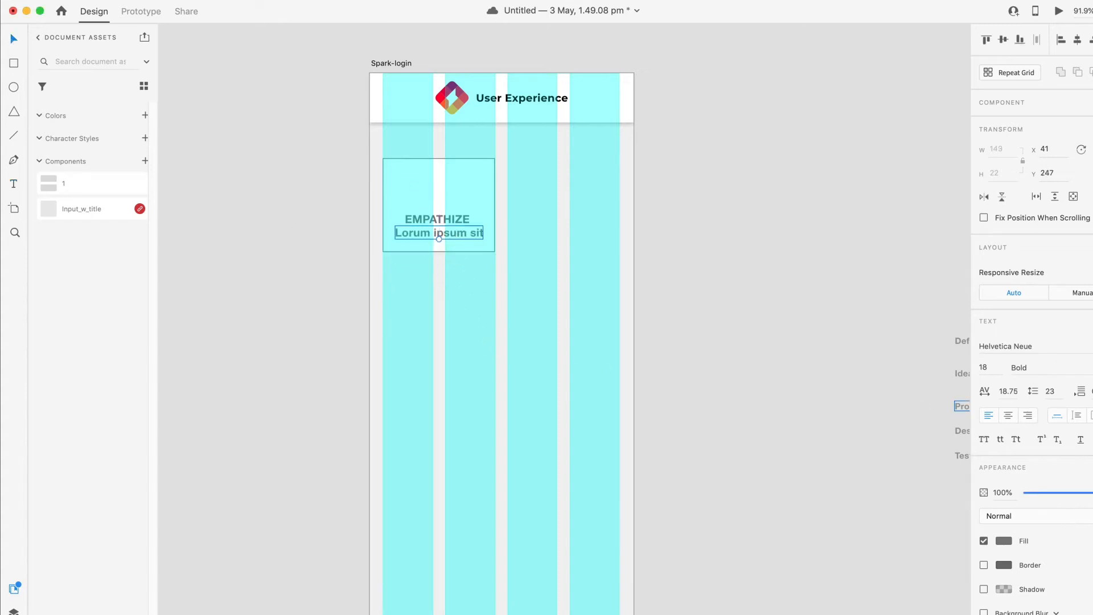
Set the "Lorum ipsum sit" text to Regular weight and font size 14
{"action": "left_click", "coordinate": [1019, 367]}
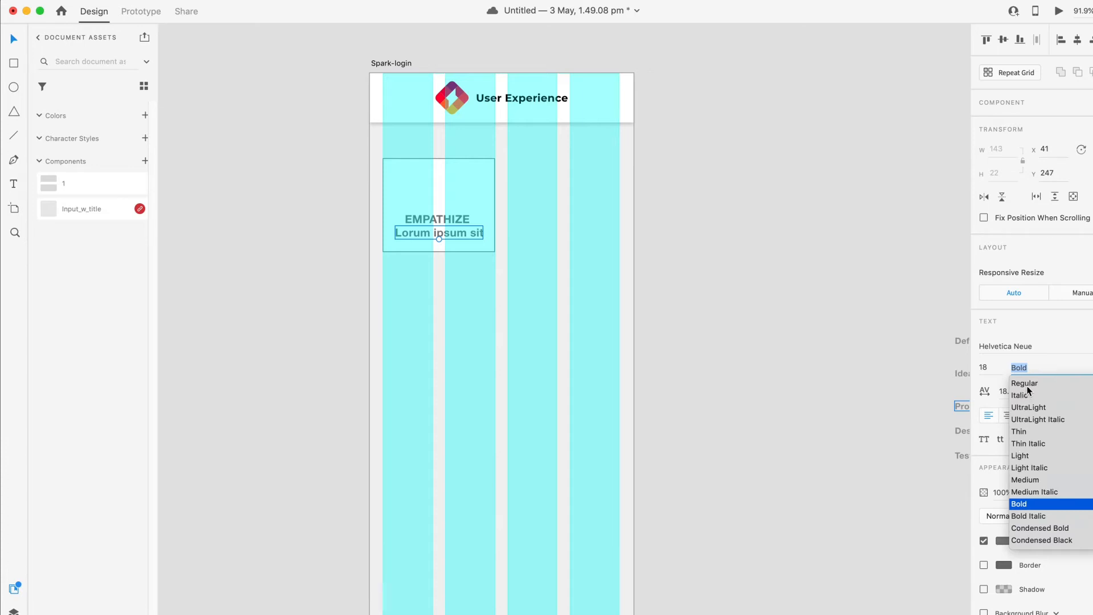
{"action": "left_click", "coordinate": [1027, 385]}
{"action": "key", "text": "shift+Tab"}
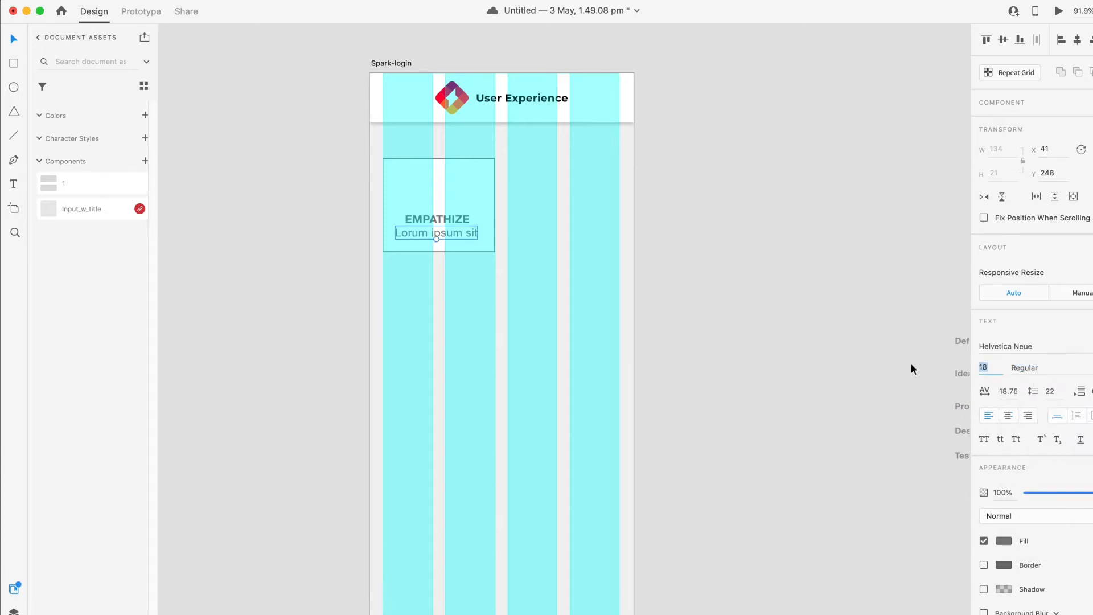
{"action": "type", "text": "14"}
{"action": "key", "text": "Return"}
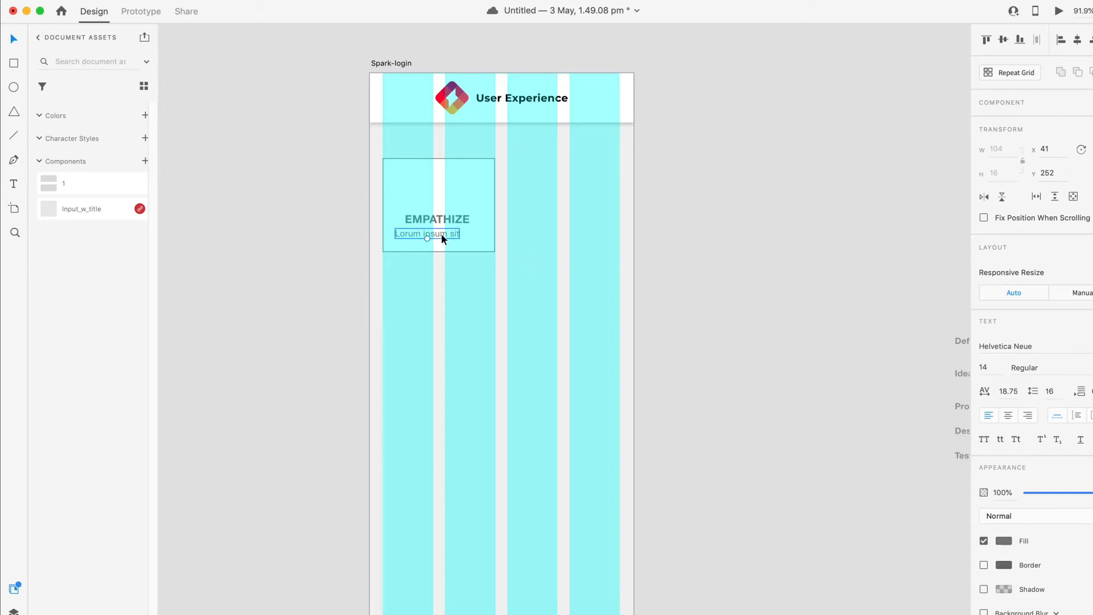
Extend the subtitle to read "Lorum ipsum sit ament" and centre it and the EMPATHIZE title in the card
{"action": "left_click_drag", "start_coordinate": [442, 233], "coordinate": [470, 232]}
{"action": "key", "text": "Return"}
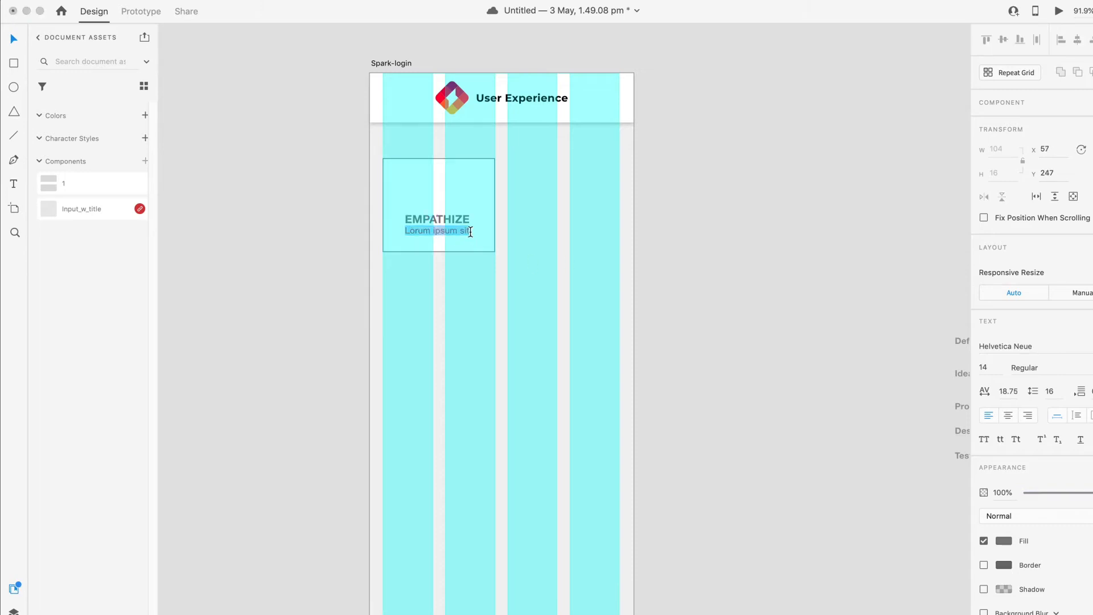
{"action": "key", "text": "Right"}
{"action": "type", "text": "ament"}
{"action": "key", "text": "Escape"}
{"action": "left_click_drag", "start_coordinate": [442, 228], "coordinate": [438, 231]}
{"action": "left_click", "coordinate": [440, 220]}
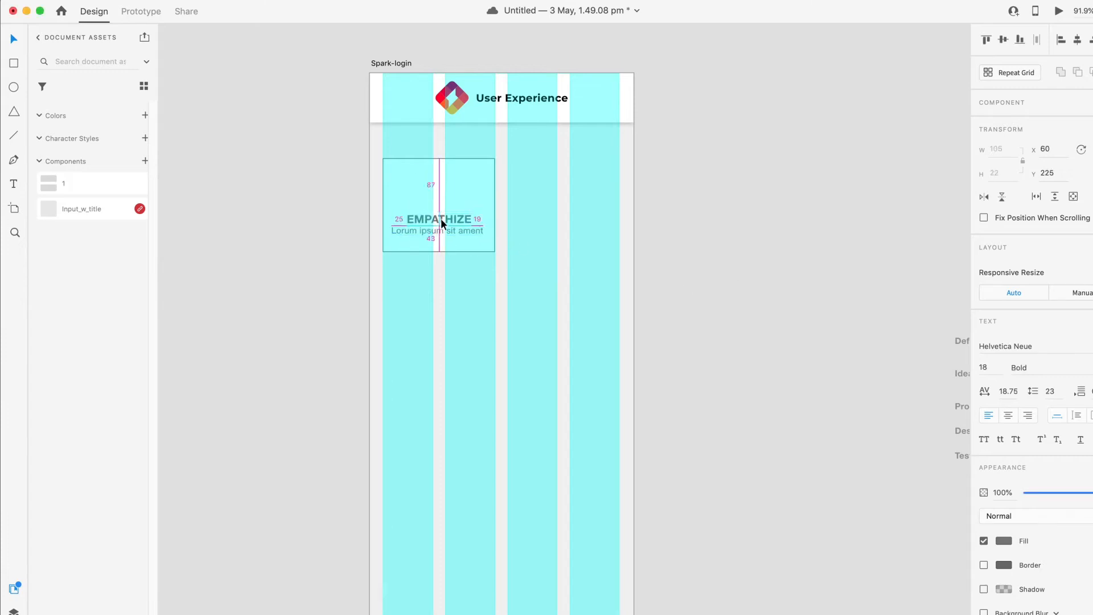
Turn off the layout grid of the Spark-login artboard
{"action": "scroll", "coordinate": [458, 199], "scroll_direction": "up", "scroll_amount": 3}
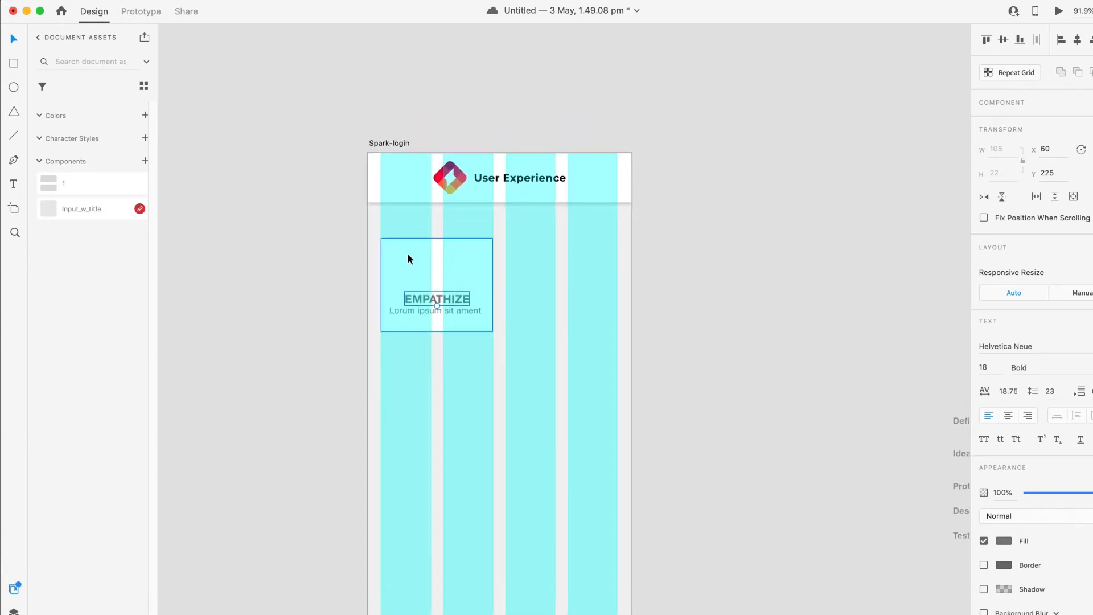
{"action": "left_click", "coordinate": [393, 145]}
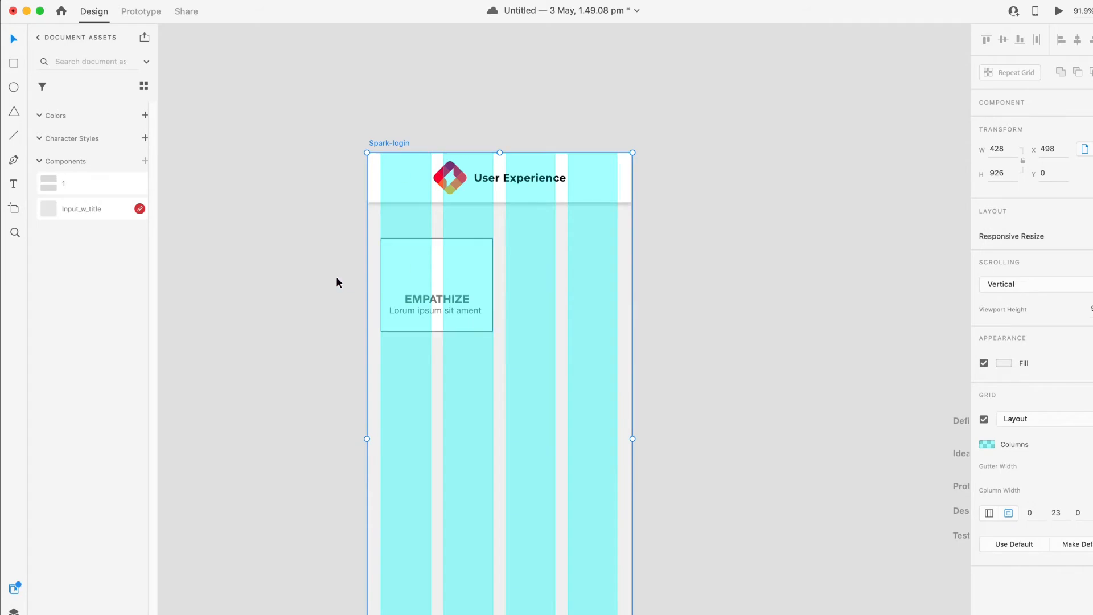
{"action": "left_click_drag", "start_coordinate": [317, 235], "coordinate": [531, 355]}
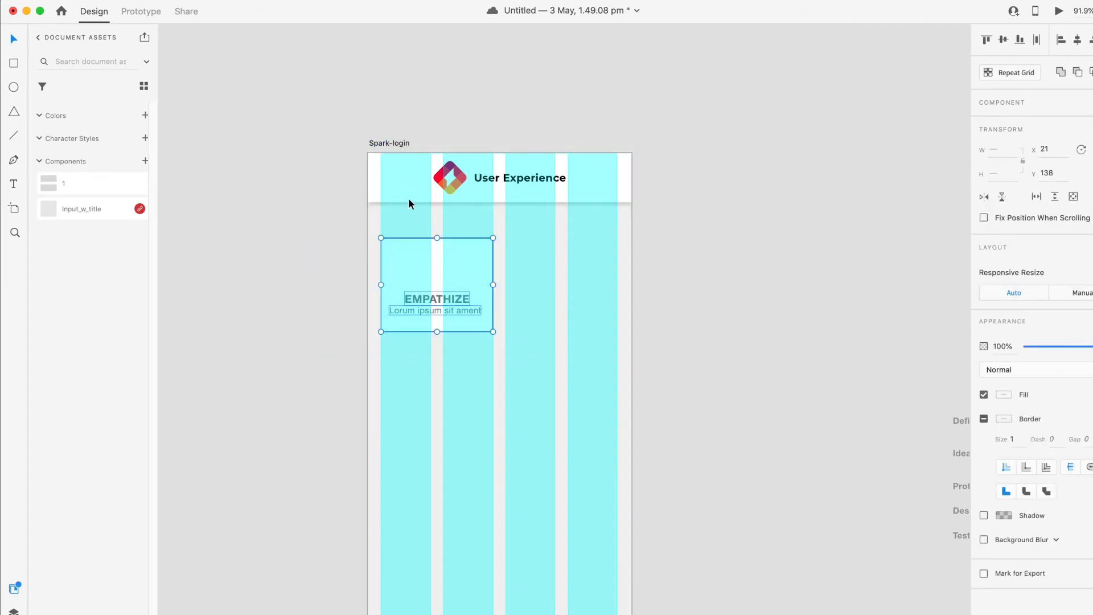
{"action": "left_click", "coordinate": [394, 146]}
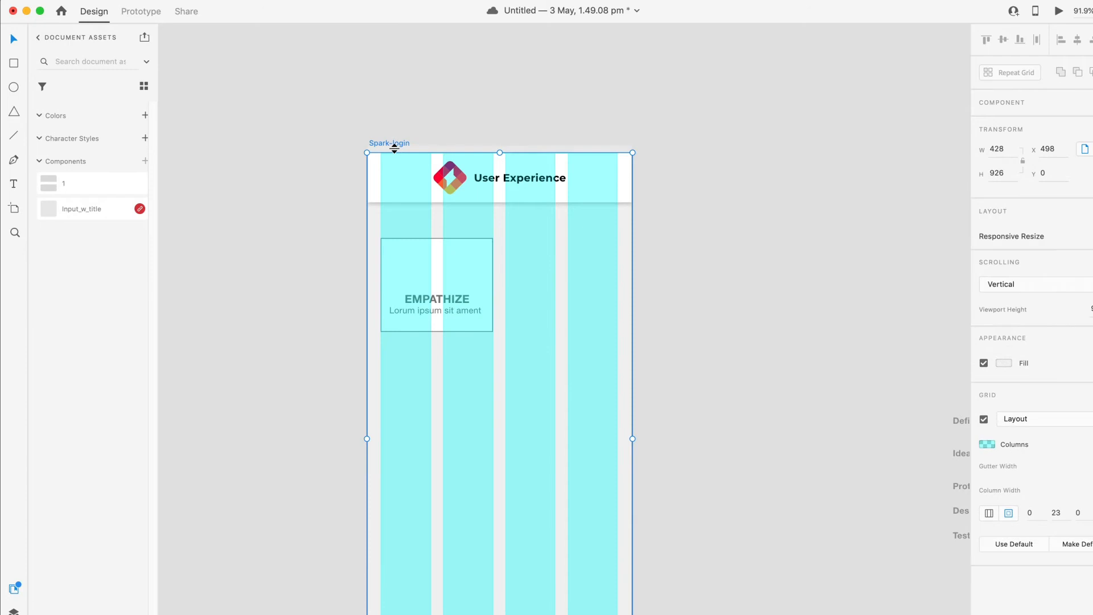
{"action": "left_click", "coordinate": [983, 419]}
Round the card rectangle's corners to a radius of about 13 and remove its border
{"action": "left_click", "coordinate": [461, 252]}
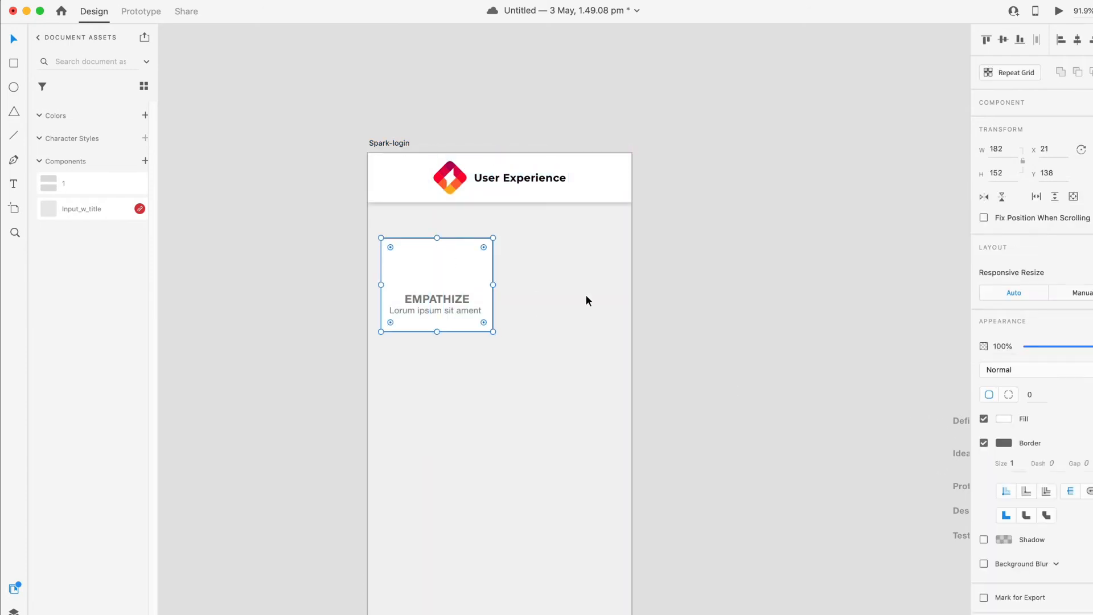
{"action": "left_click_drag", "start_coordinate": [484, 322], "coordinate": [486, 323]}
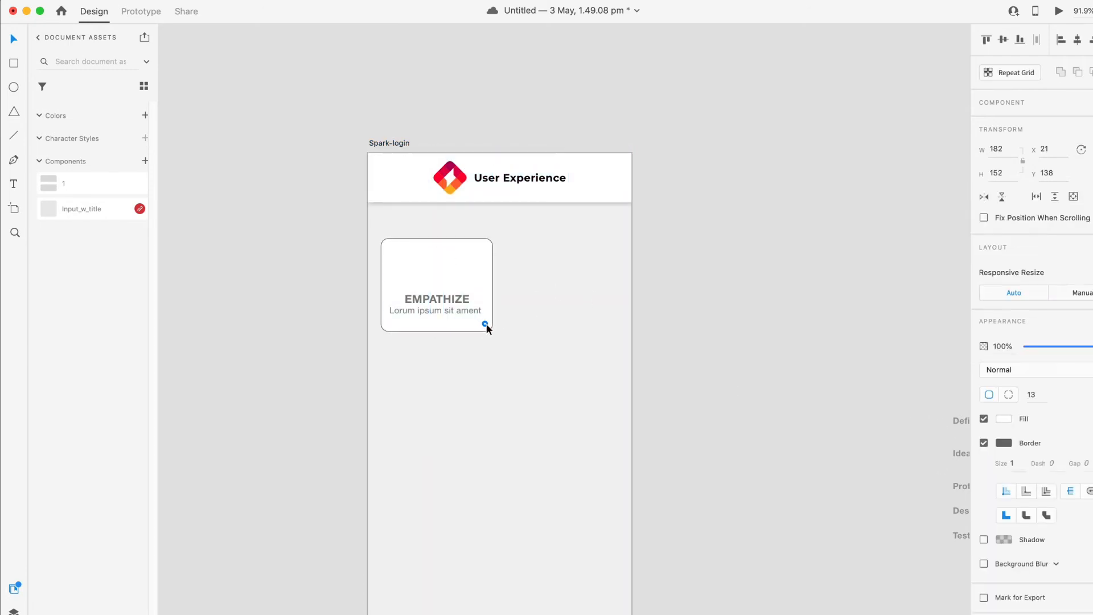
{"action": "left_click", "coordinate": [983, 444]}
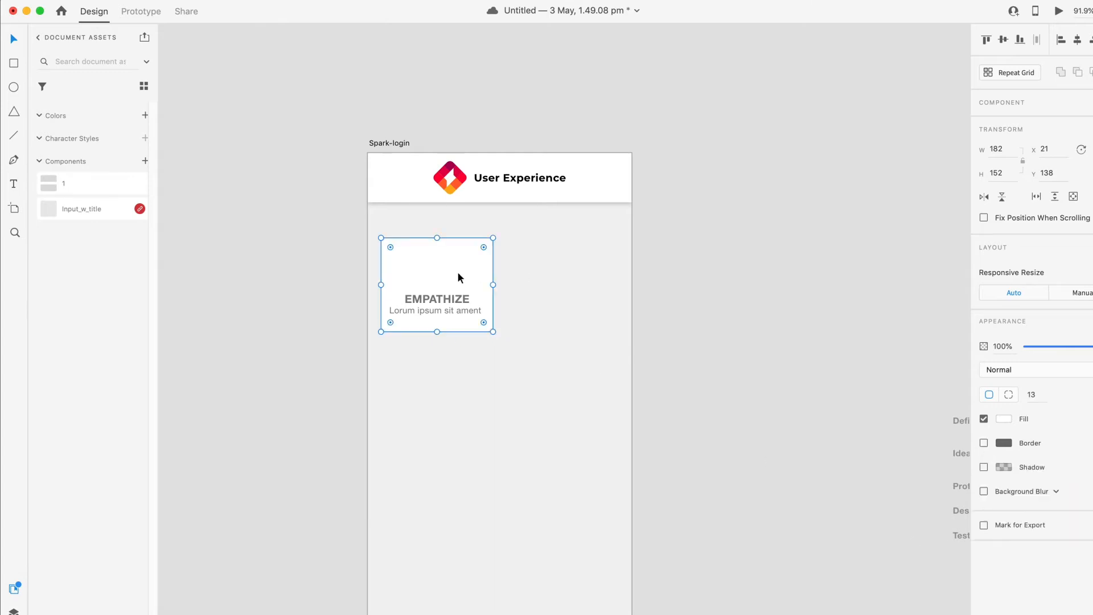
Enable a shadow on the card rectangle with a Y offset of 1 and a blur of 12
{"action": "left_click", "coordinate": [984, 467]}
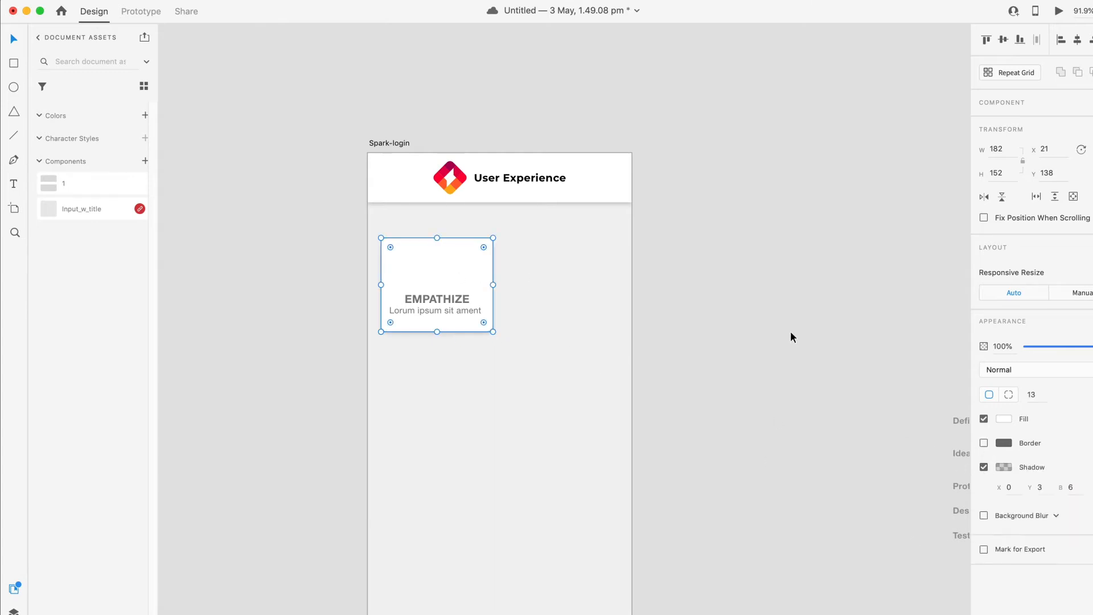
{"action": "left_click", "coordinate": [1040, 487]}
{"action": "type", "text": "1"}
{"action": "key", "text": "Escape"}
{"action": "left_click", "coordinate": [1073, 487]}
{"action": "type", "text": "12"}
{"action": "key", "text": "Return"}
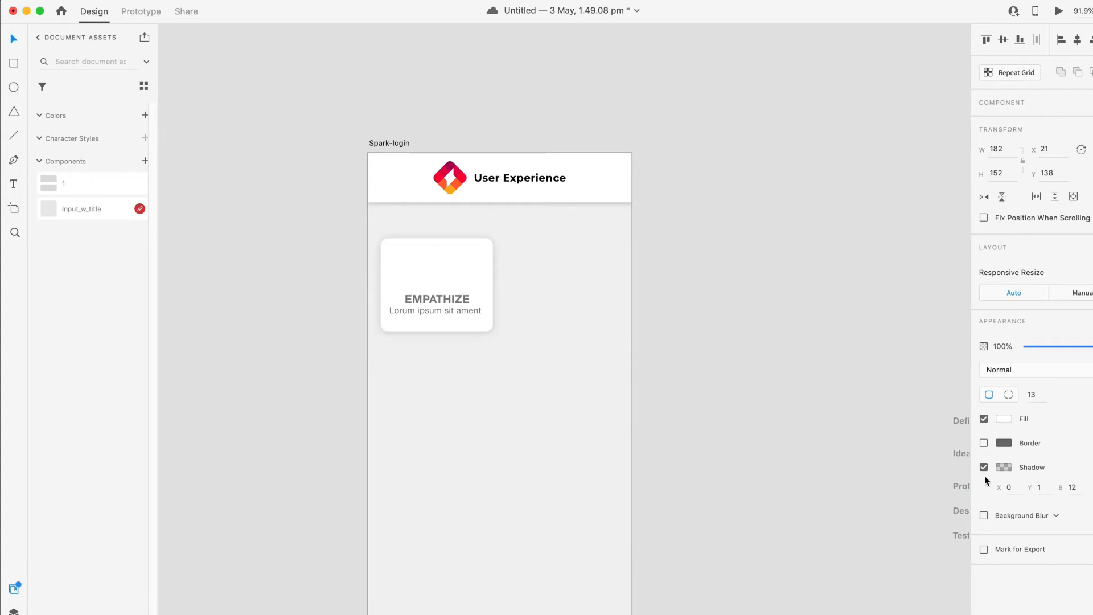
Adjust the shadow colour of the card rectangle to make it lighter
{"action": "left_click", "coordinate": [1003, 467]}
{"action": "mouse_move", "coordinate": [966, 491]}
{"action": "left_mouse_down"}
{"action": "mouse_move", "coordinate": [975, 477]}
{"action": "mouse_move", "coordinate": [976, 491]}
{"action": "left_mouse_up"}
{"action": "left_click", "coordinate": [624, 250]}
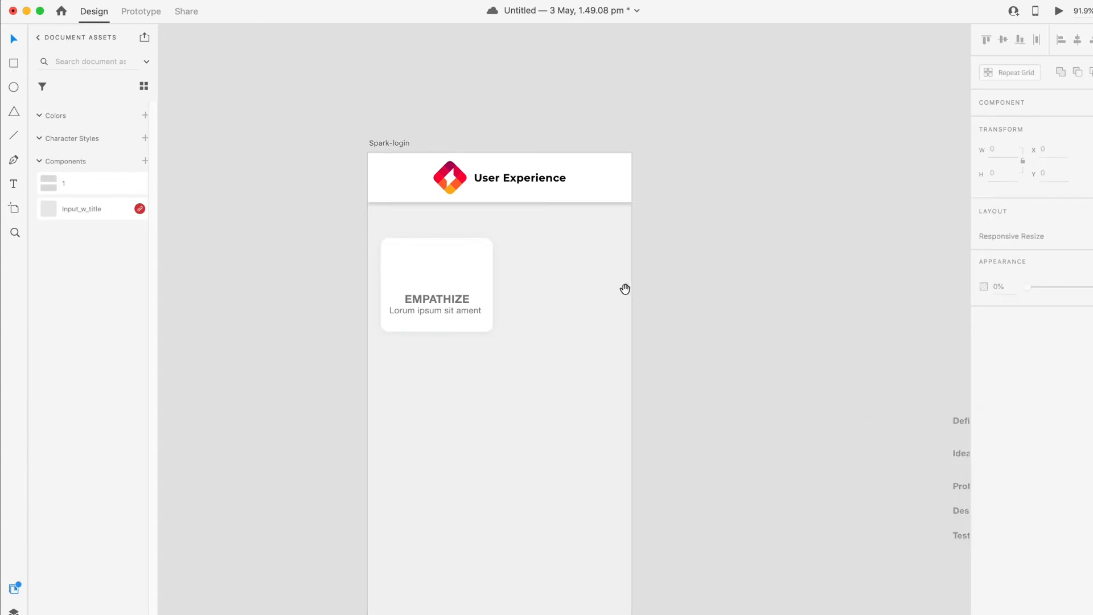
Try a radial gradient fill running from red to dark red on the card rectangle
{"action": "left_click_drag", "start_coordinate": [624, 288], "coordinate": [663, 322]}
{"action": "left_click_drag", "start_coordinate": [280, 263], "coordinate": [605, 387]}
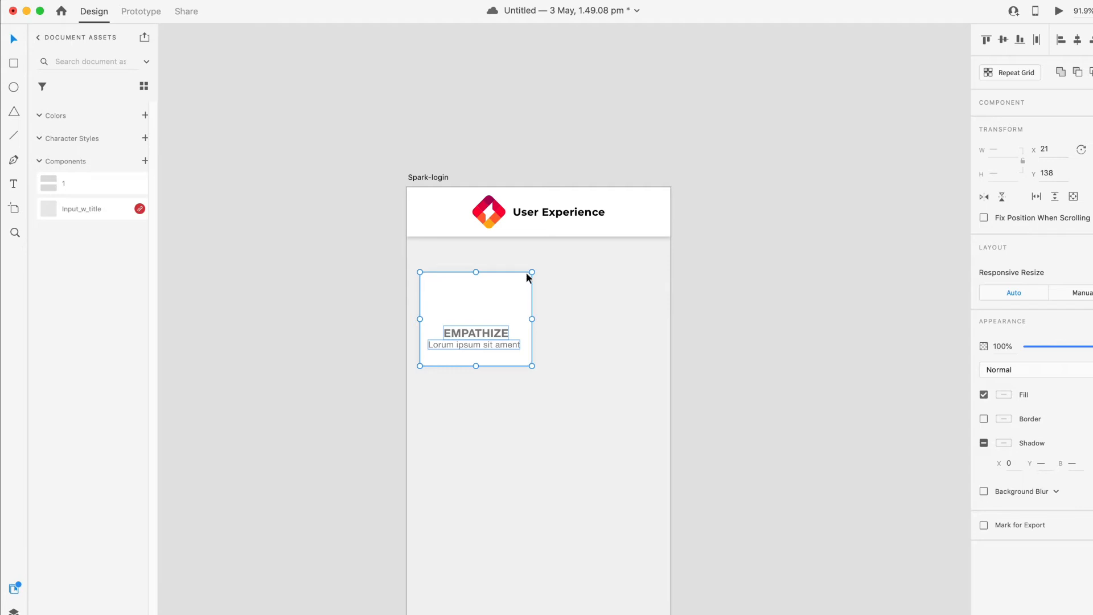
{"action": "left_click", "coordinate": [528, 294]}
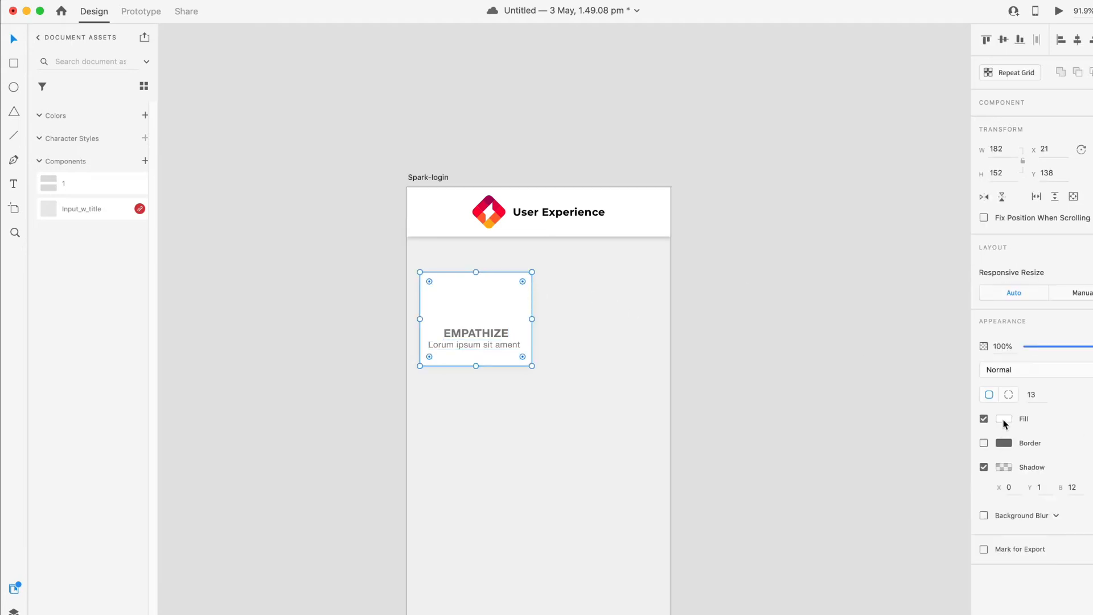
{"action": "left_click", "coordinate": [1003, 419]}
{"action": "left_click", "coordinate": [869, 339]}
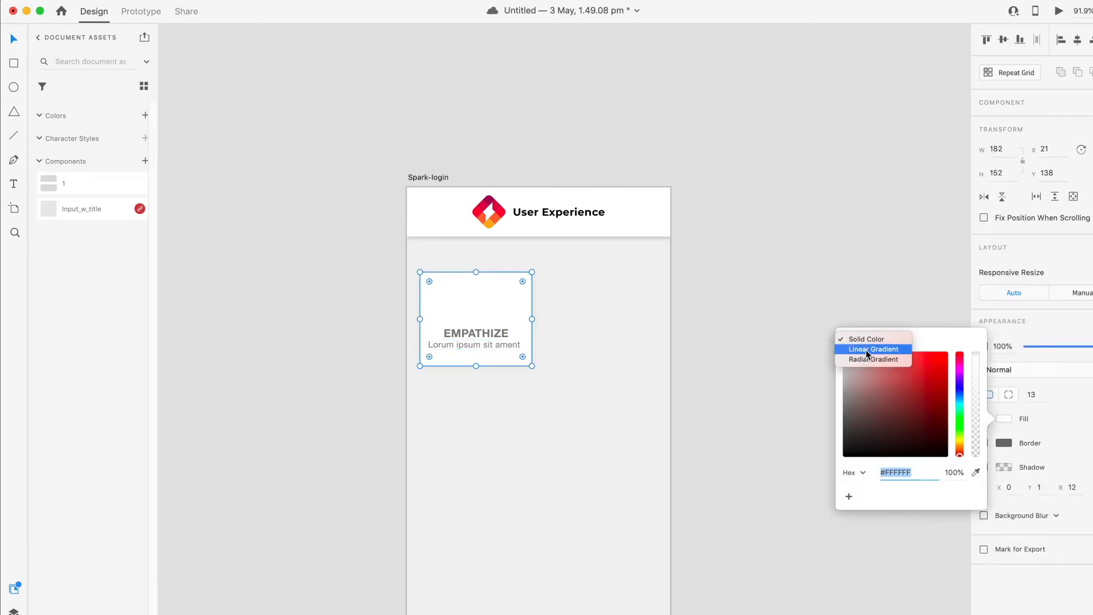
{"action": "left_click", "coordinate": [864, 359]}
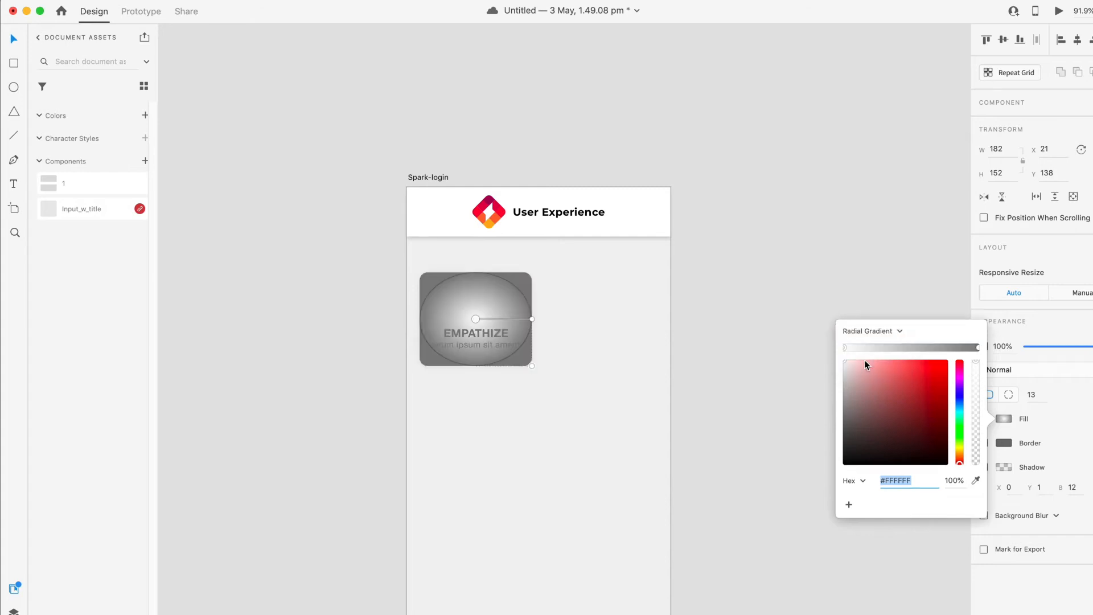
{"action": "left_click_drag", "start_coordinate": [864, 390], "coordinate": [897, 377]}
{"action": "left_click", "coordinate": [977, 348]}
{"action": "left_click_drag", "start_coordinate": [851, 433], "coordinate": [905, 426]}
{"action": "left_click", "coordinate": [898, 333]}
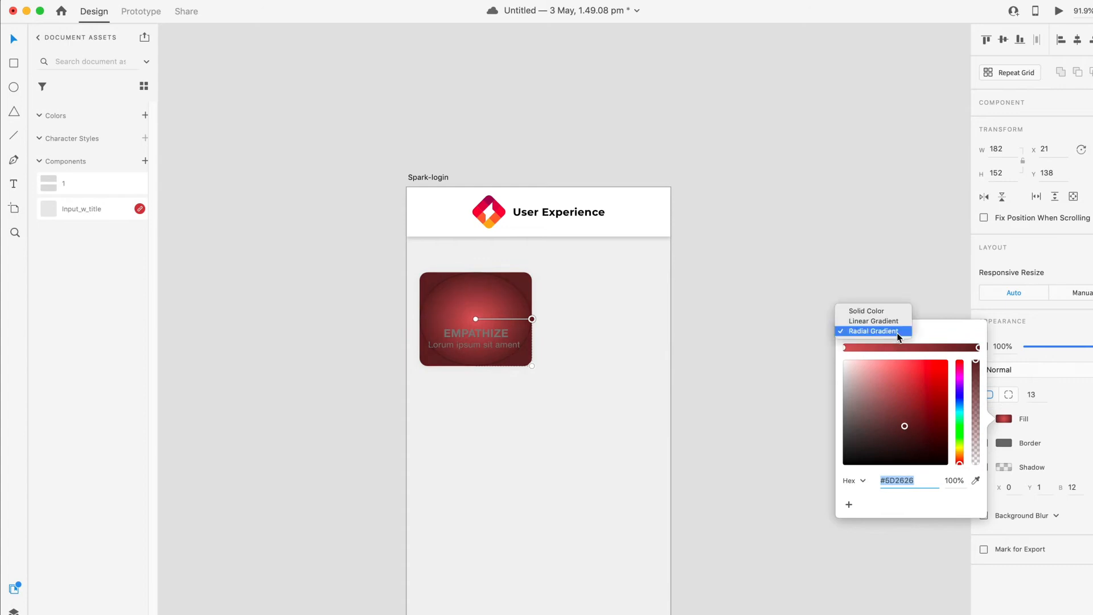
Return the card rectangle's fill to a solid colour and set it to white, #FFFFFF
{"action": "left_click", "coordinate": [872, 312]}
{"action": "left_click", "coordinate": [791, 309]}
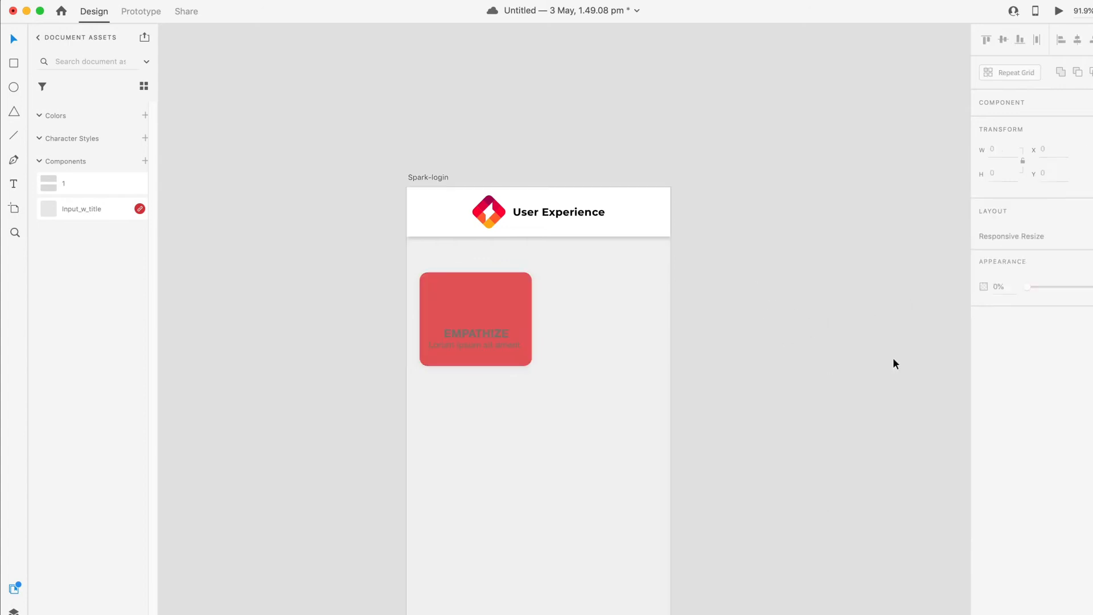
{"action": "left_click", "coordinate": [496, 302]}
{"action": "left_click", "coordinate": [1003, 419]}
{"action": "type", "text": "FFFFFF"}
{"action": "key", "text": "Return"}
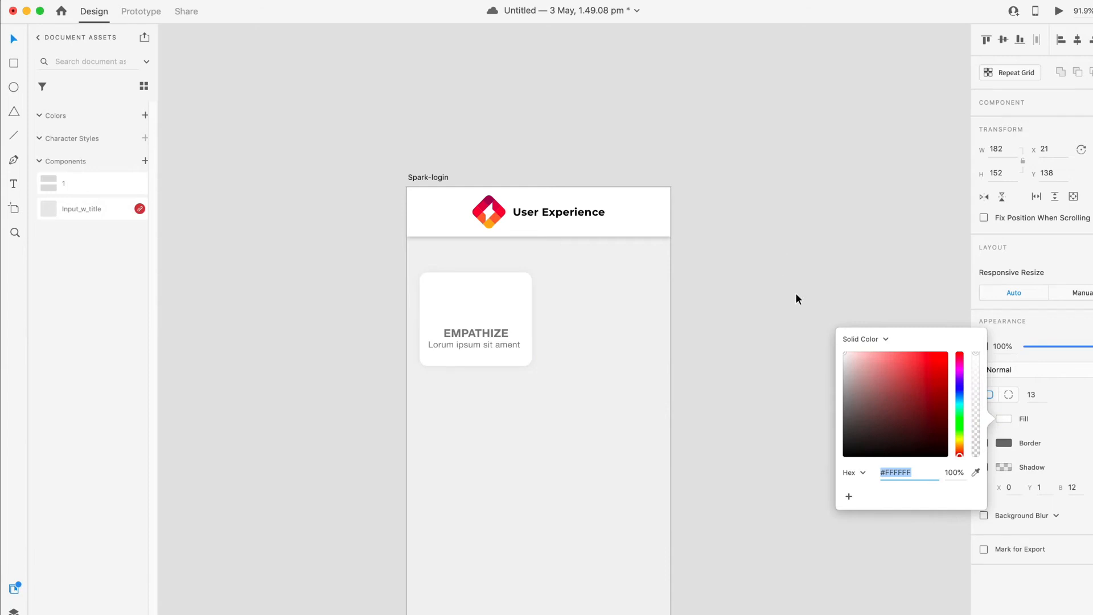
Make a component from the EMPATHIZE card's rectangle, title and subtitle
{"action": "left_click_drag", "start_coordinate": [360, 271], "coordinate": [542, 383]}
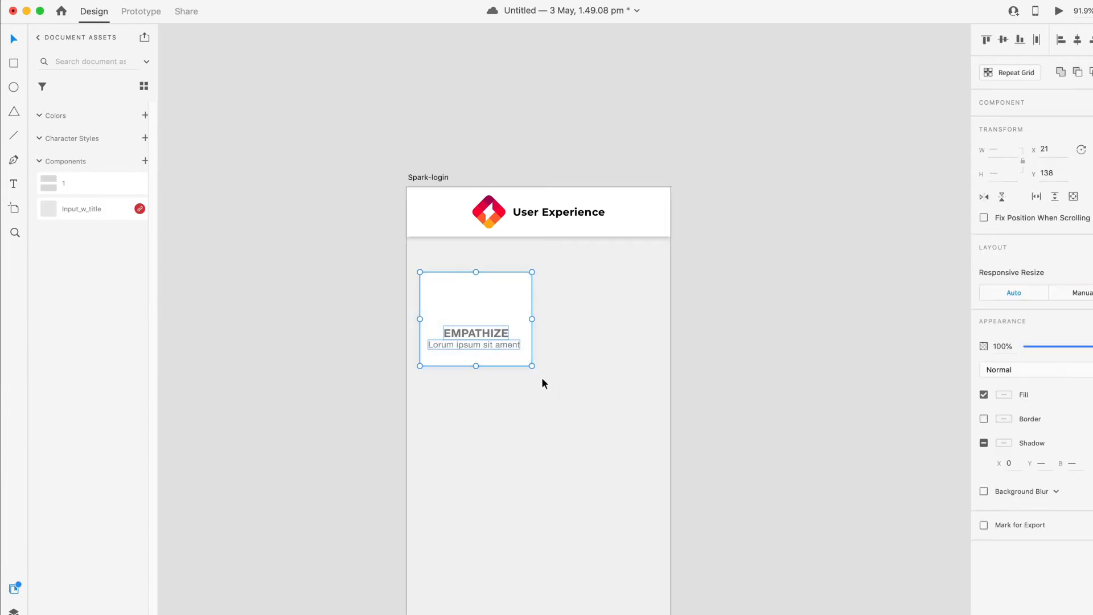
{"action": "right_click", "coordinate": [470, 308]}
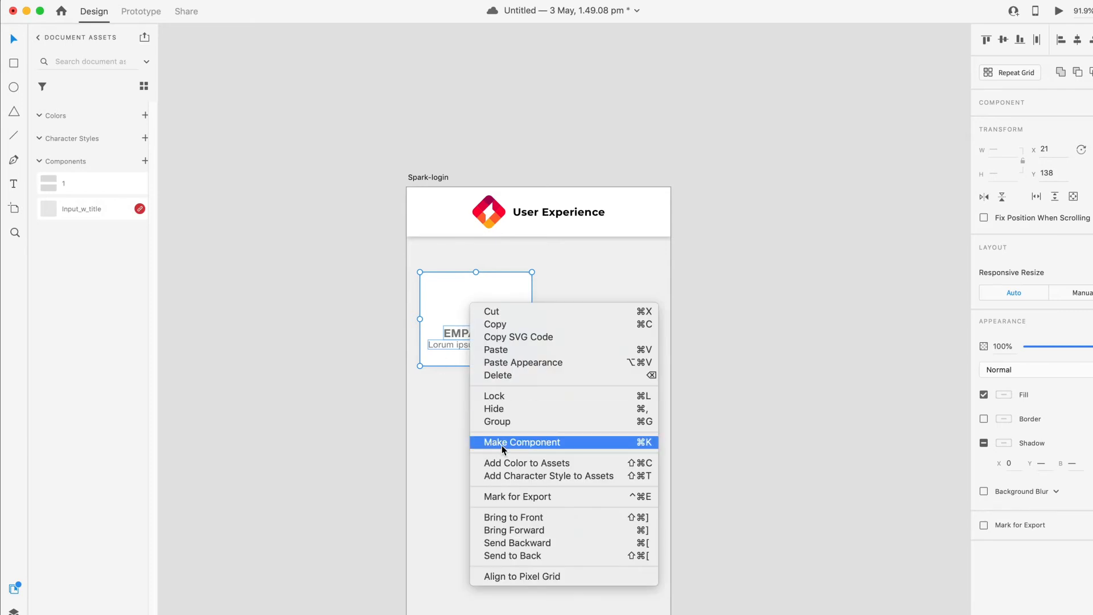
{"action": "right_click", "coordinate": [437, 290]}
{"action": "left_click", "coordinate": [342, 264]}
{"action": "left_click_drag", "start_coordinate": [342, 264], "coordinate": [596, 405]}
{"action": "right_click", "coordinate": [480, 302]}
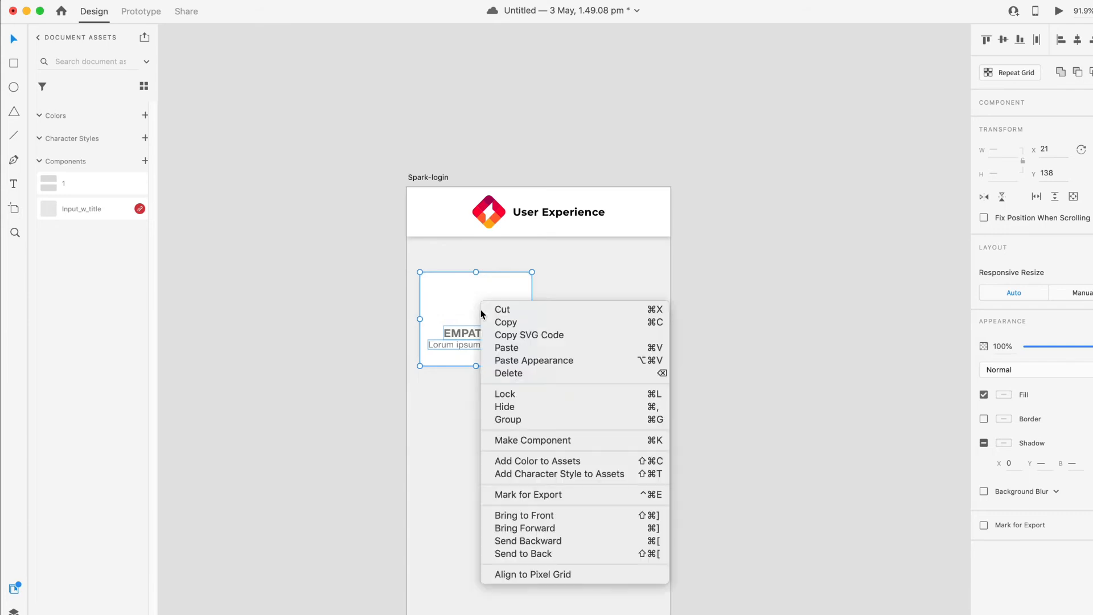
{"action": "left_click", "coordinate": [530, 440]}
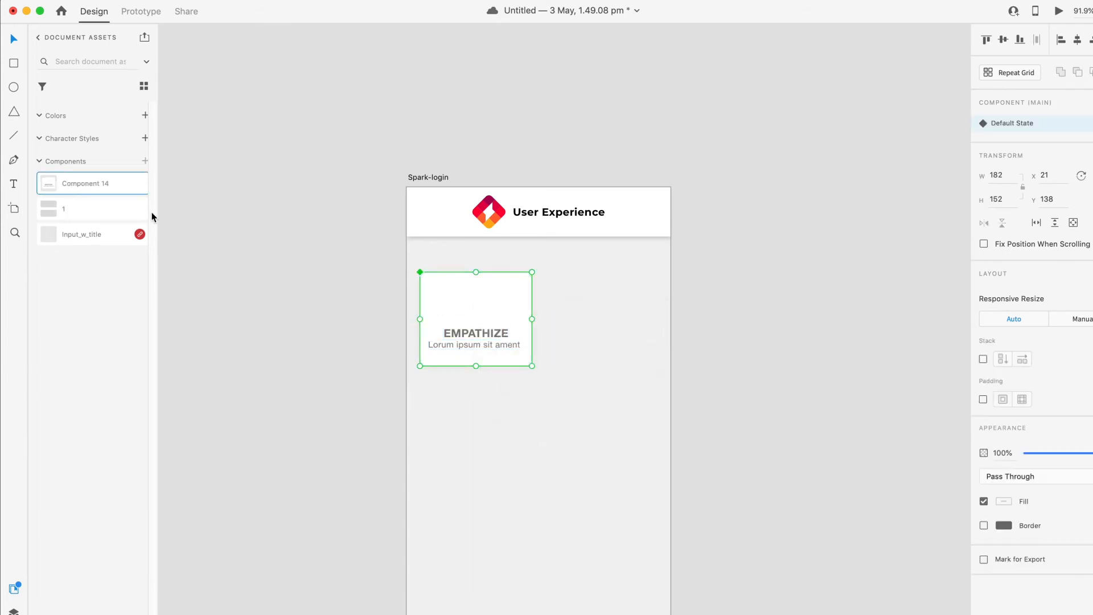
Rename the new card component as Master in the document assets
{"action": "double_click", "coordinate": [110, 183]}
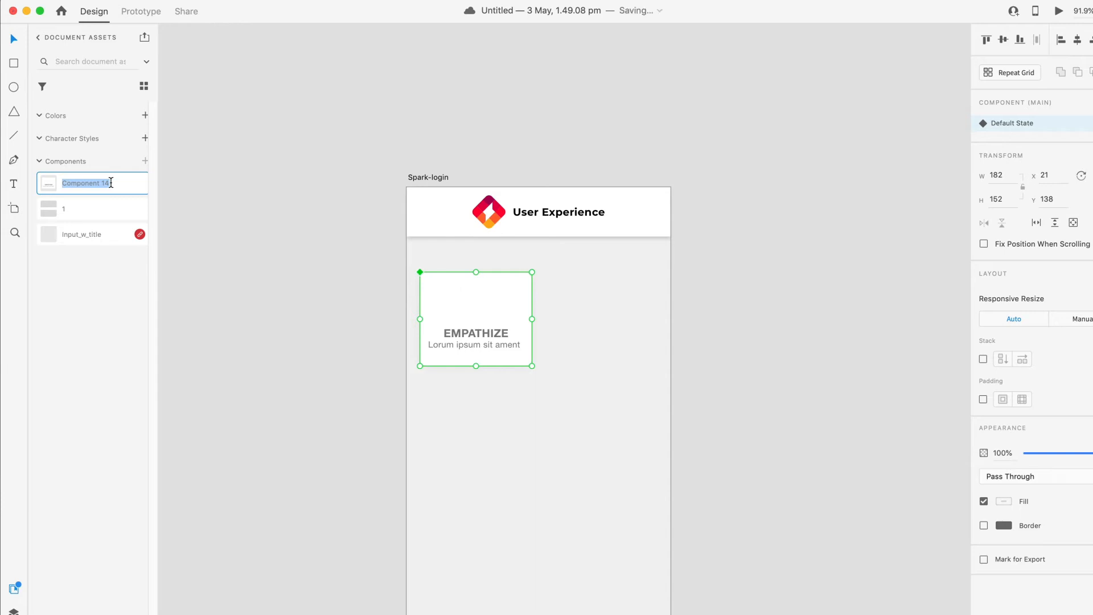
{"action": "type", "text": "Master"}
{"action": "left_click", "coordinate": [212, 229]}
{"action": "double_click", "coordinate": [100, 184]}
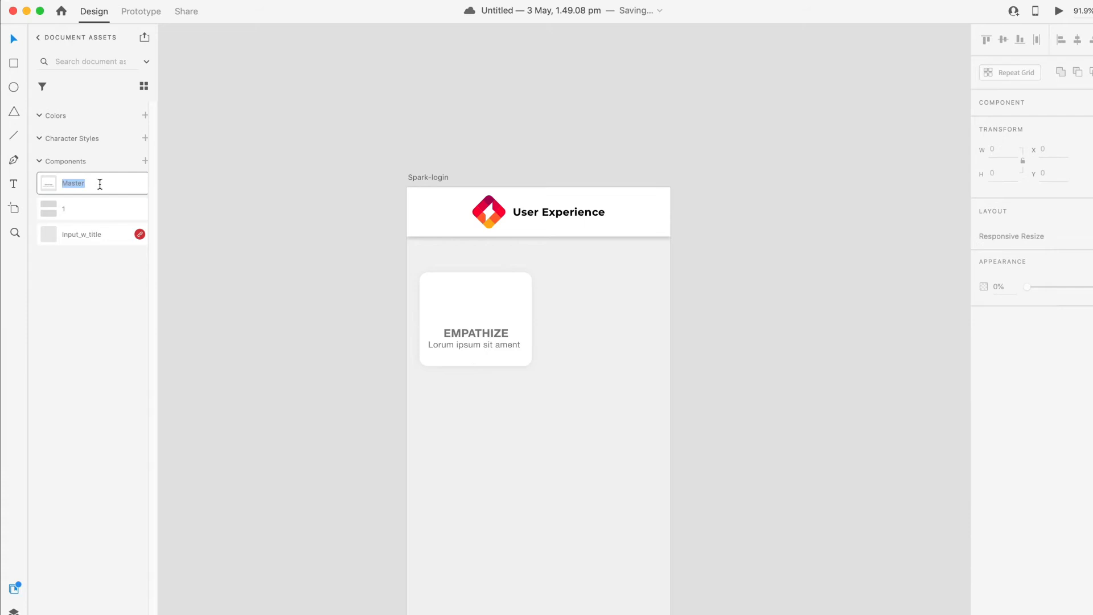
{"action": "left_click", "coordinate": [166, 197]}
{"action": "left_click", "coordinate": [131, 185]}
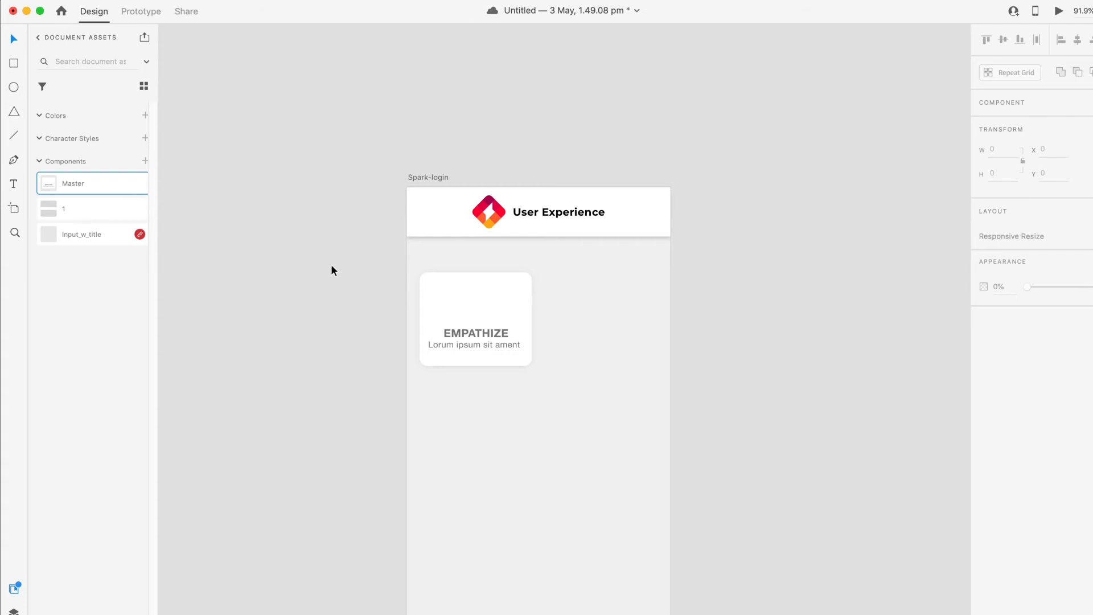
Move the Master card off the Spark-login artboard to the empty canvas beside it and turn on the artboard's layout grid
{"action": "left_click_drag", "start_coordinate": [333, 270], "coordinate": [578, 386]}
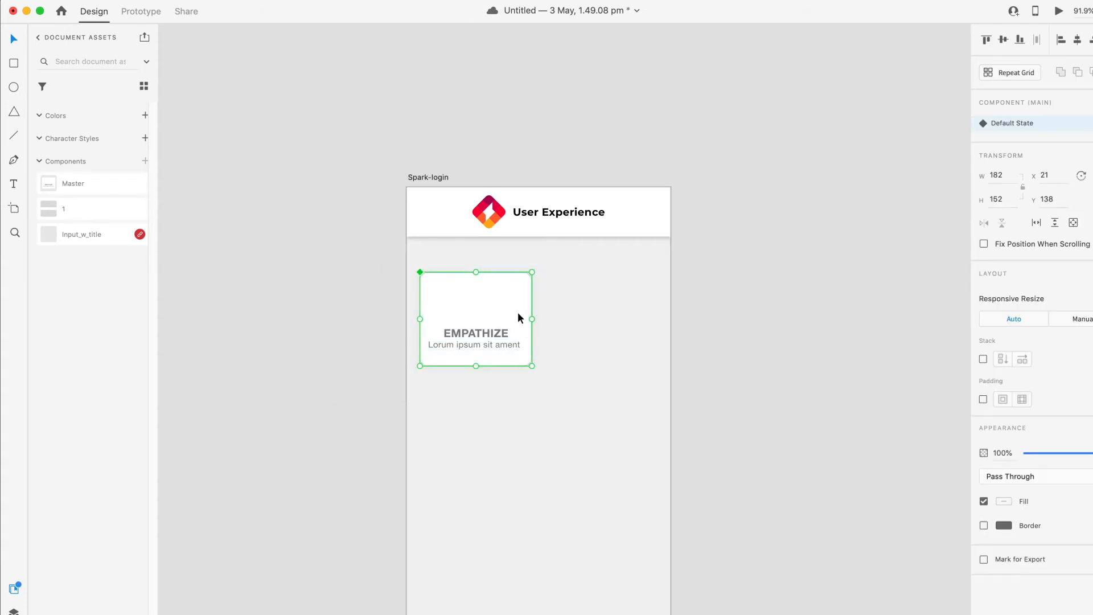
{"action": "left_click_drag", "start_coordinate": [518, 311], "coordinate": [325, 229]}
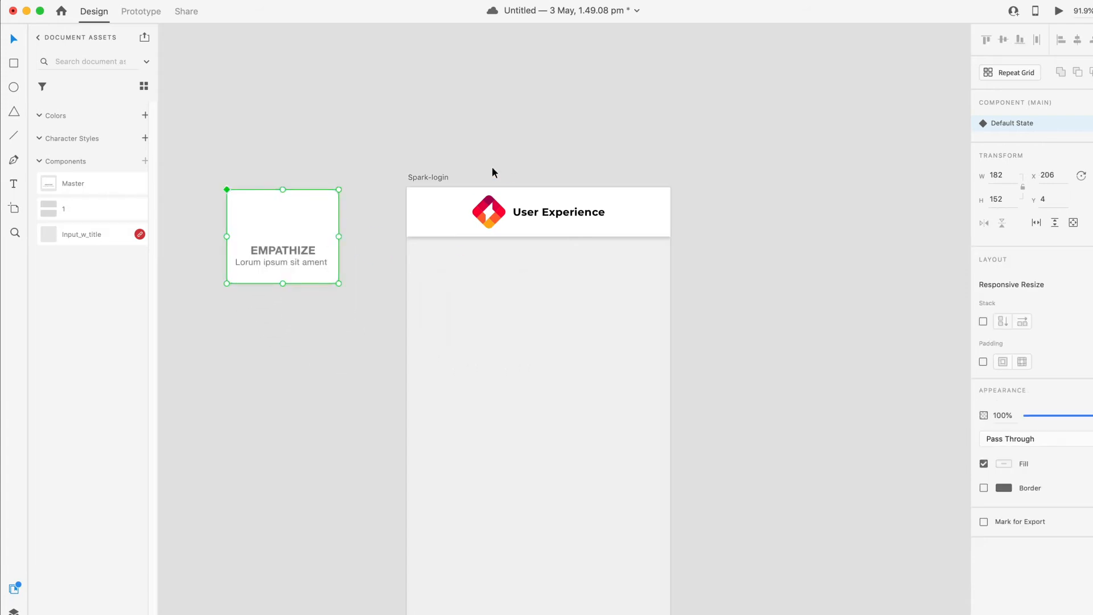
{"action": "left_click", "coordinate": [437, 177]}
{"action": "left_click", "coordinate": [983, 420]}
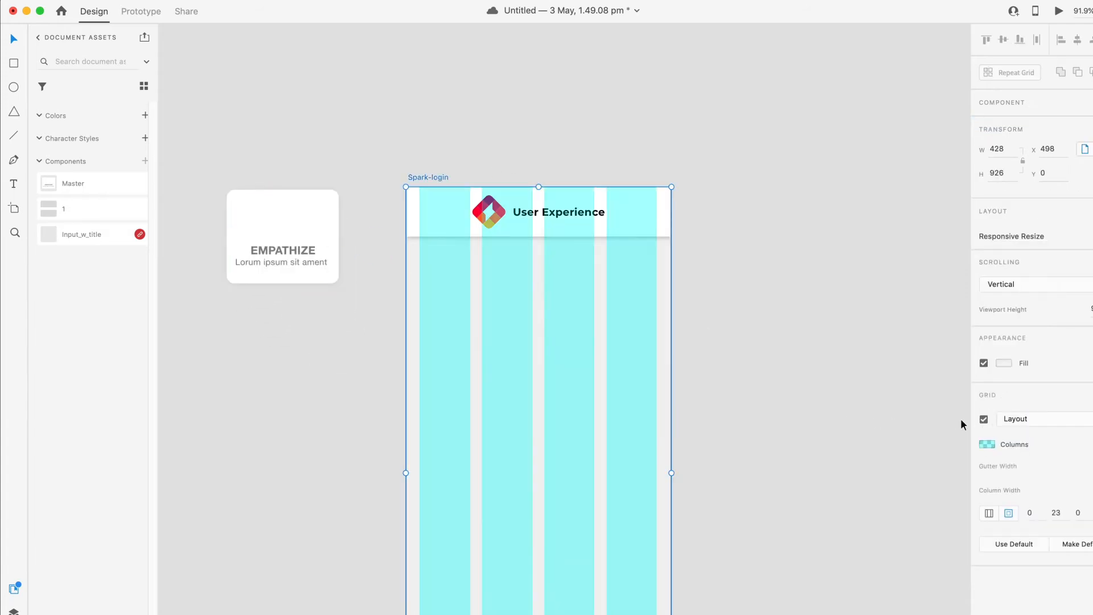
Place two copies of the Master card side by side on the column grid at Y 123, at X 21 and X 223
{"action": "scroll", "coordinate": [514, 351], "scroll_direction": "down", "scroll_amount": 3}
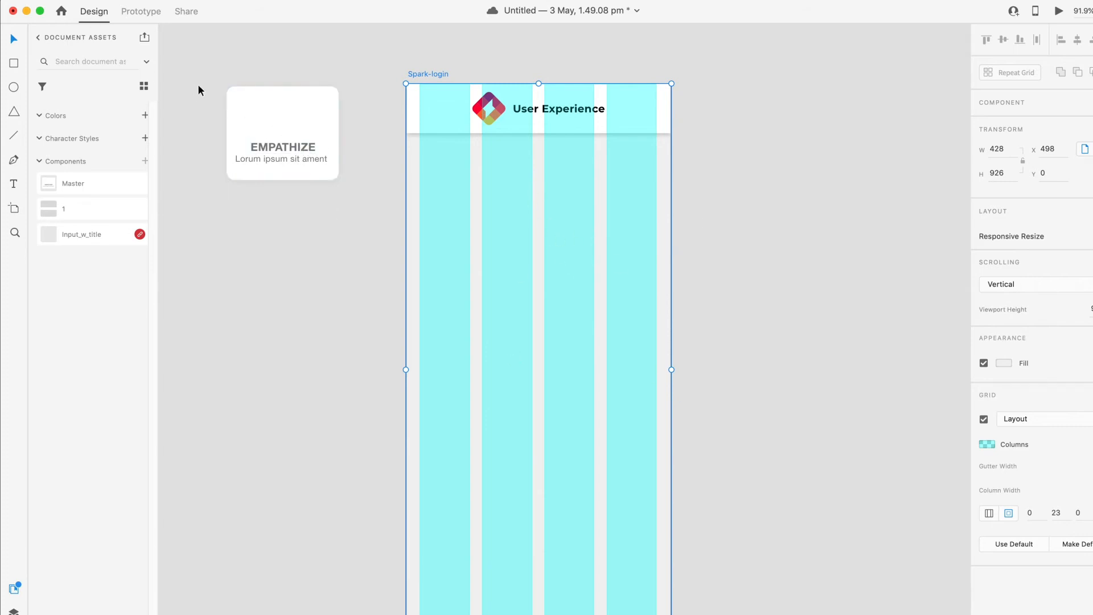
{"action": "left_click_drag", "start_coordinate": [200, 88], "coordinate": [390, 223]}
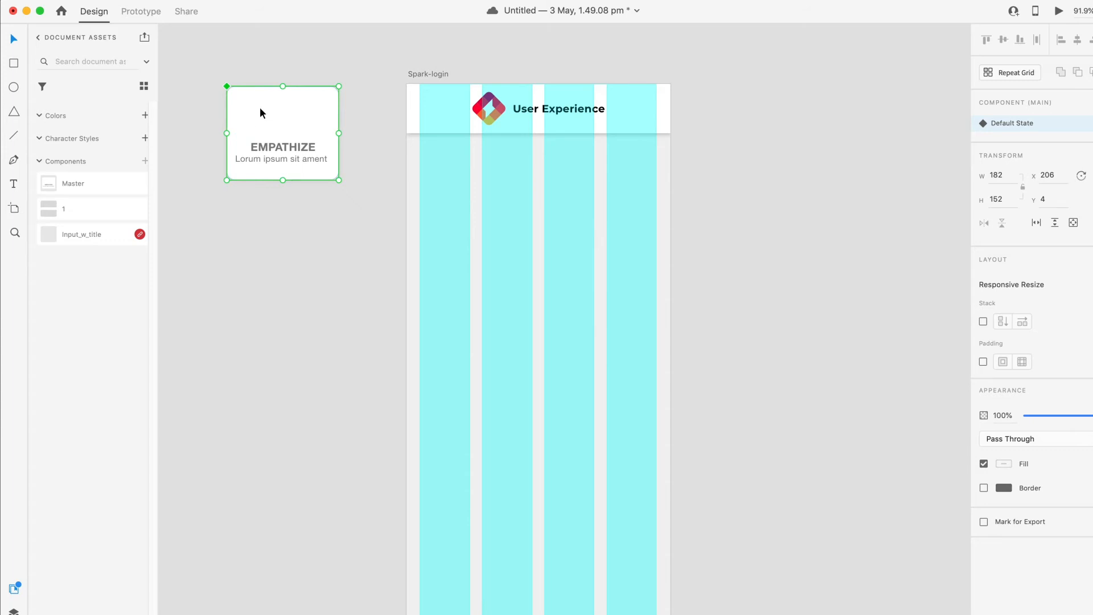
{"action": "left_click_drag", "start_coordinate": [260, 113], "coordinate": [447, 184]}
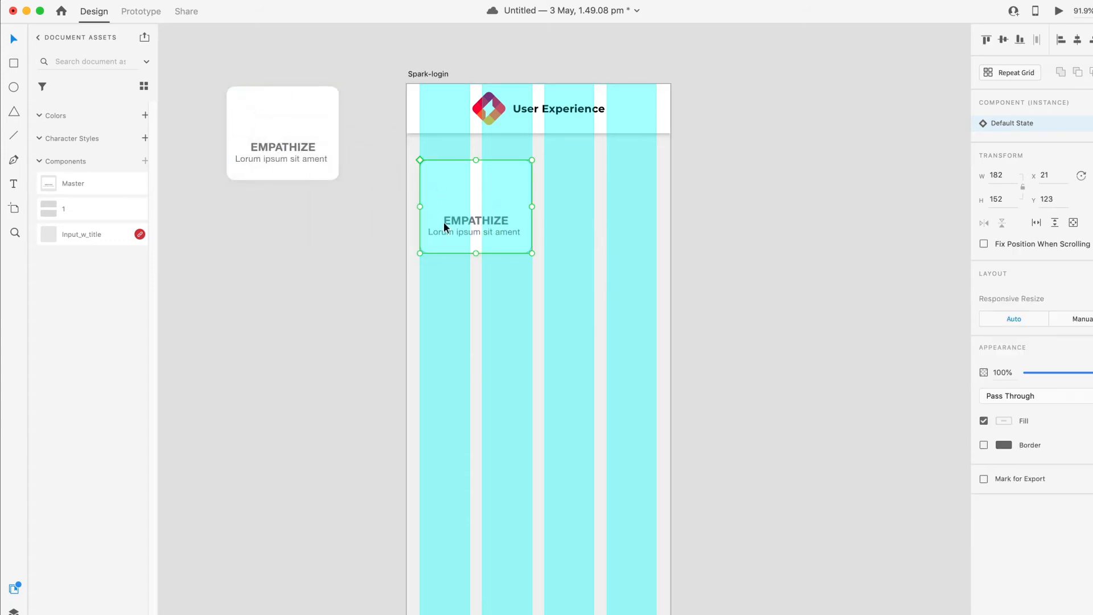
{"action": "key", "text": "alt"}
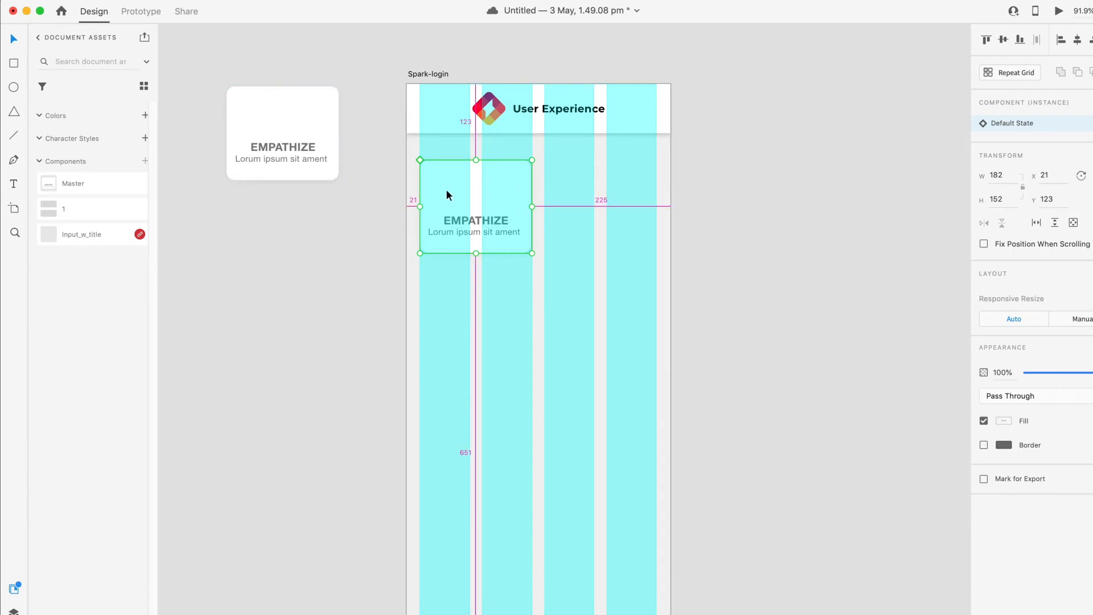
{"action": "left_click_drag", "start_coordinate": [447, 193], "coordinate": [571, 195]}
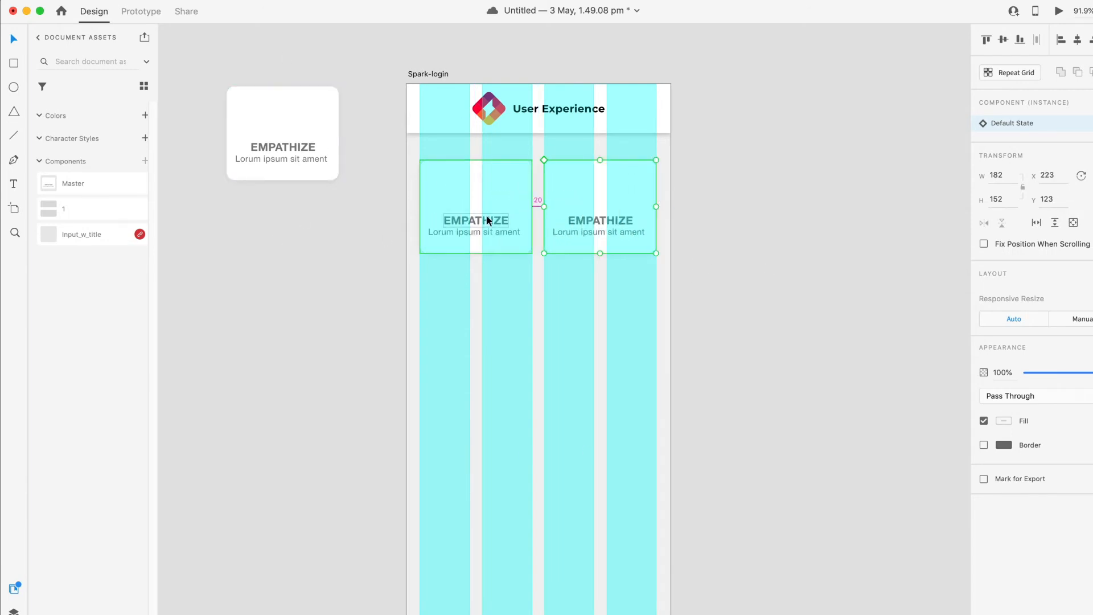
Duplicate the card row downward into four rows of two, with the second row at Y 295, and turn off the artboard's layout grid
{"action": "left_click_drag", "start_coordinate": [382, 163], "coordinate": [605, 259]}
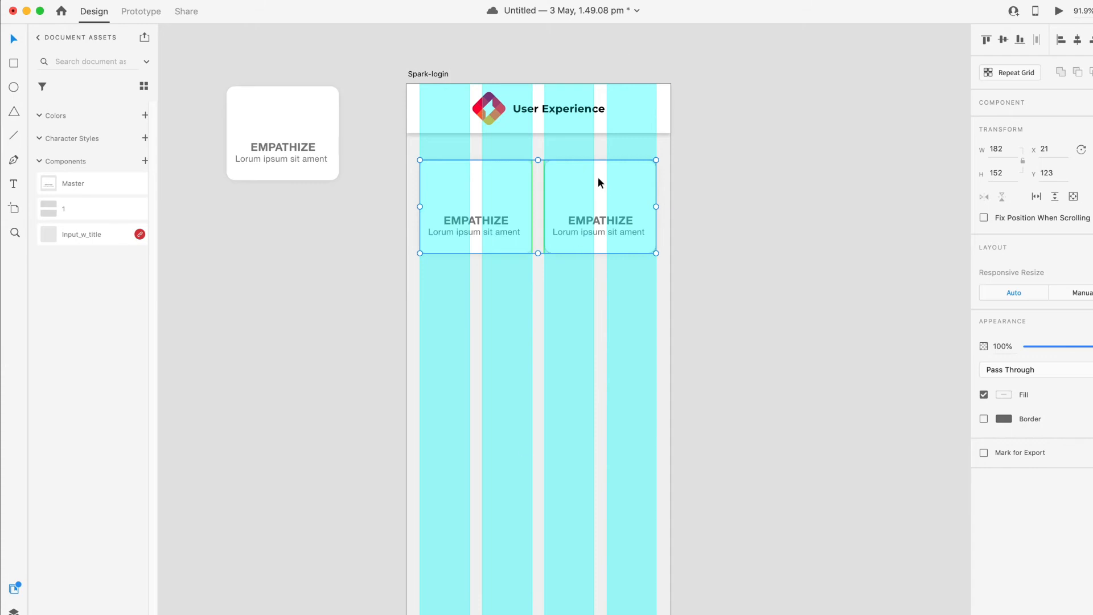
{"action": "left_click_drag", "start_coordinate": [598, 179], "coordinate": [597, 281]}
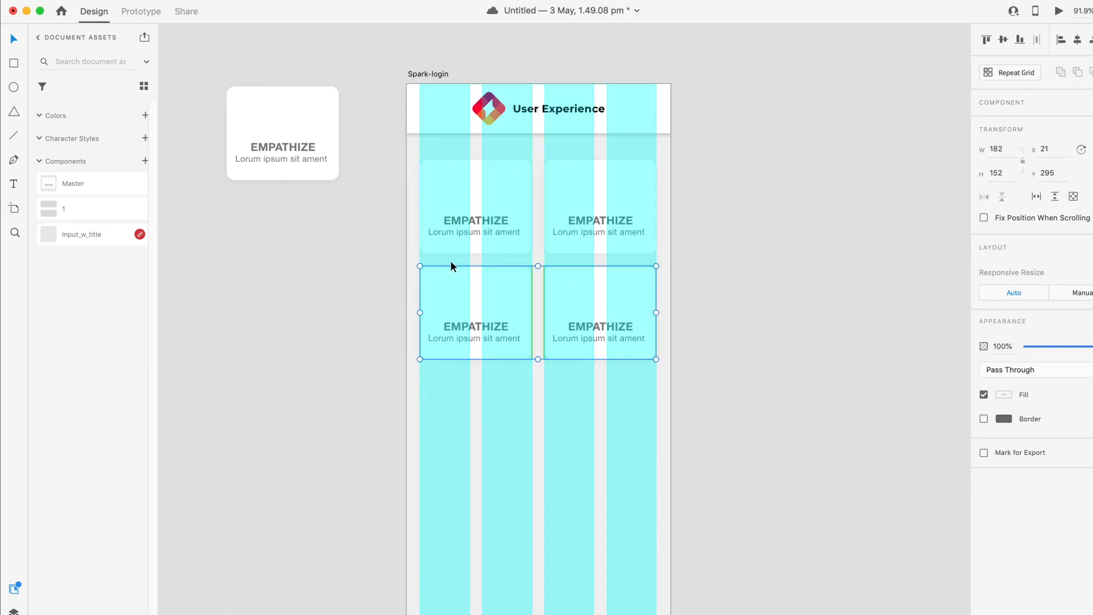
{"action": "left_click_drag", "start_coordinate": [382, 155], "coordinate": [661, 371]}
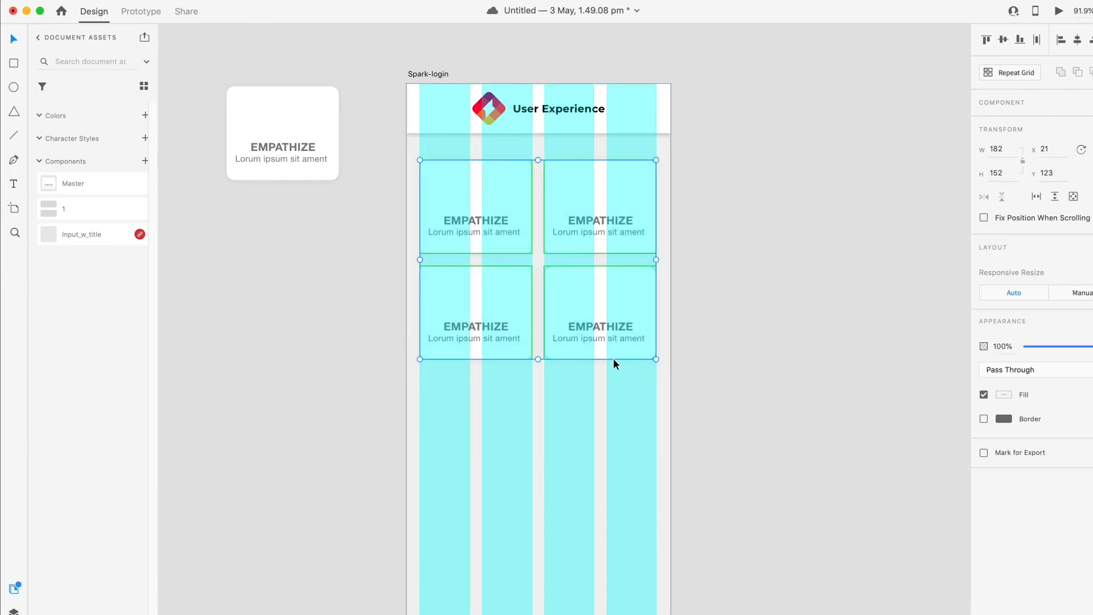
{"action": "left_click_drag", "start_coordinate": [606, 285], "coordinate": [612, 496]}
{"action": "left_click", "coordinate": [750, 404]}
{"action": "left_click_drag", "start_coordinate": [738, 425], "coordinate": [728, 402]}
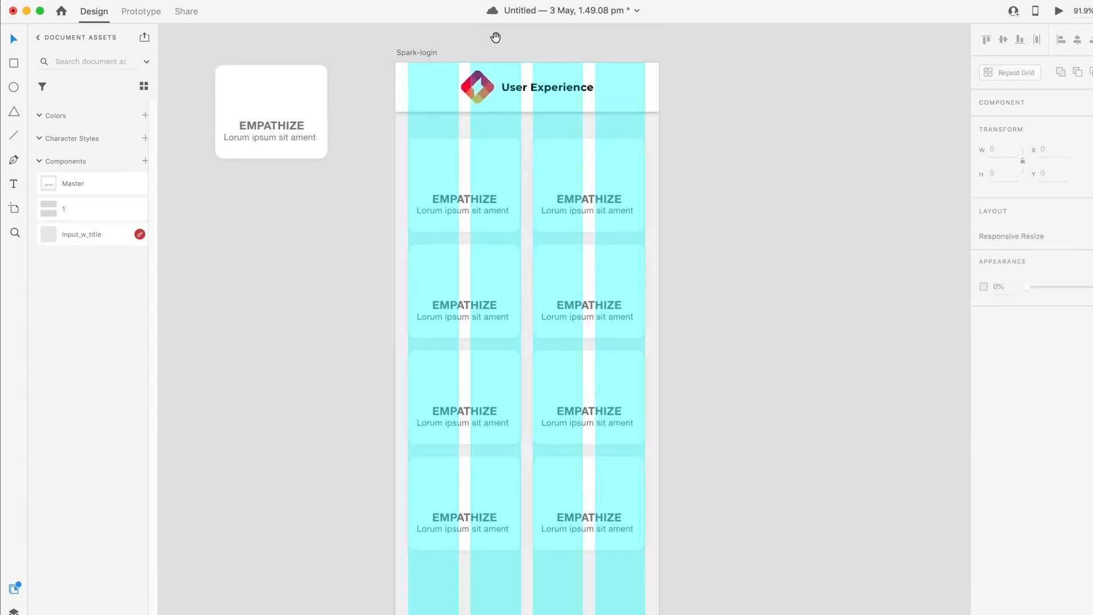
{"action": "left_click", "coordinate": [410, 53]}
{"action": "left_click", "coordinate": [984, 419]}
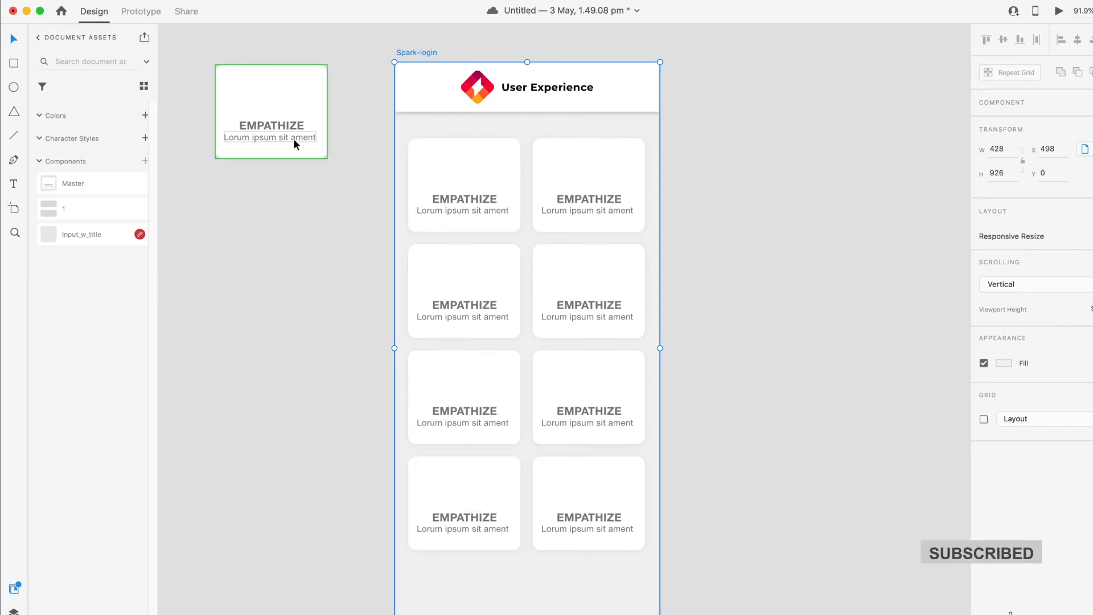
Recolour the EMPATHIZE title in the Master card with a red sampled from the header logo
{"action": "left_click", "coordinate": [290, 124]}
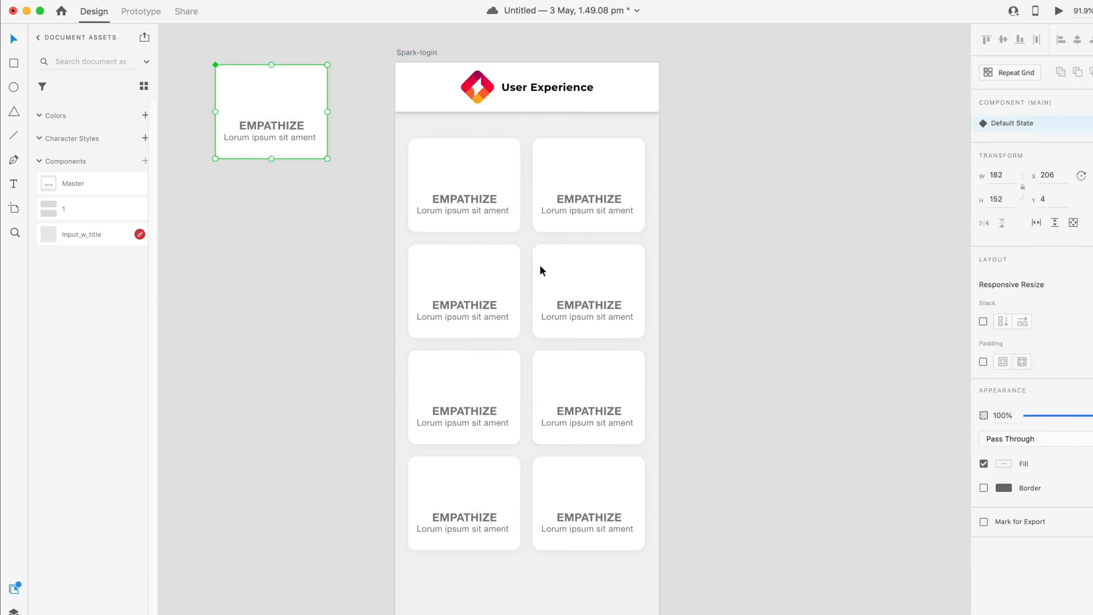
{"action": "double_click", "coordinate": [284, 126]}
{"action": "left_click", "coordinate": [1002, 580]}
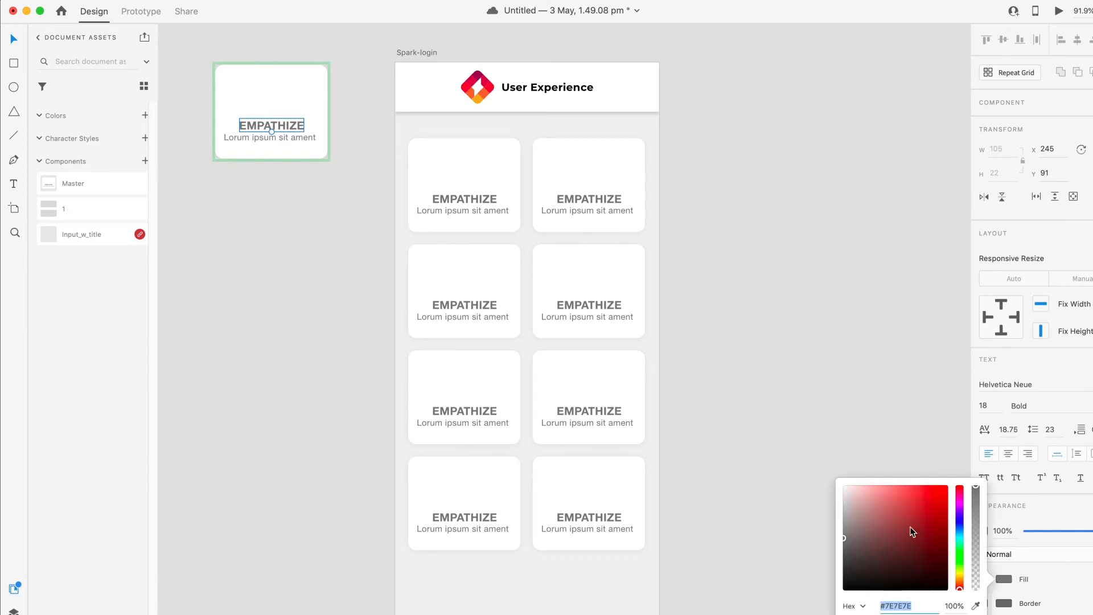
{"action": "left_click_drag", "start_coordinate": [912, 532], "coordinate": [861, 573]}
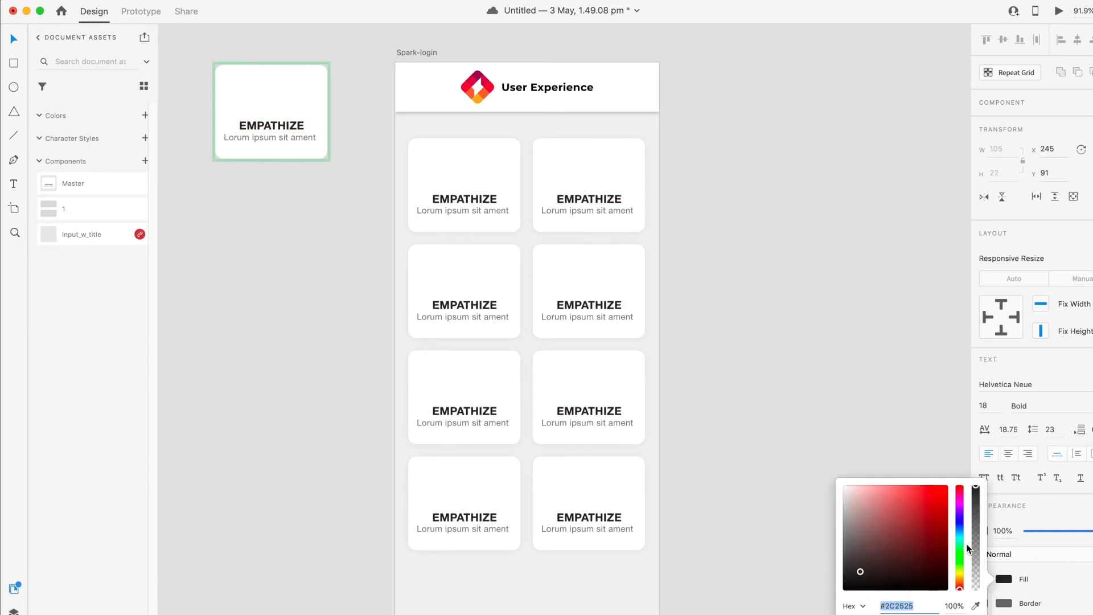
{"action": "left_click_drag", "start_coordinate": [960, 521], "coordinate": [960, 513]}
{"action": "left_click_drag", "start_coordinate": [912, 513], "coordinate": [932, 548]}
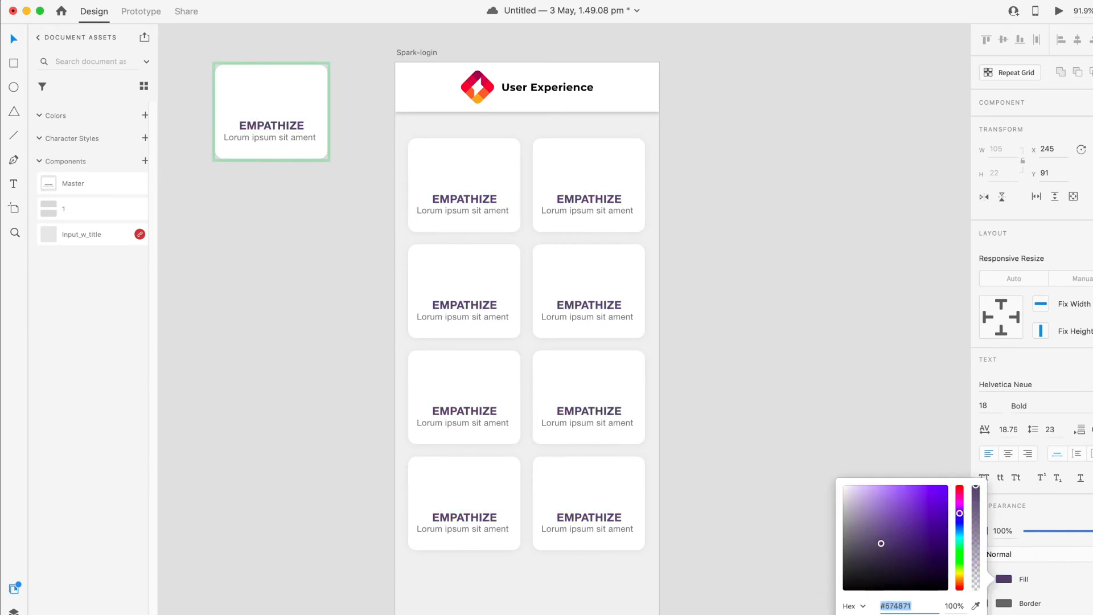
{"action": "left_click", "coordinate": [1091, 580]}
{"action": "left_click", "coordinate": [1091, 581]}
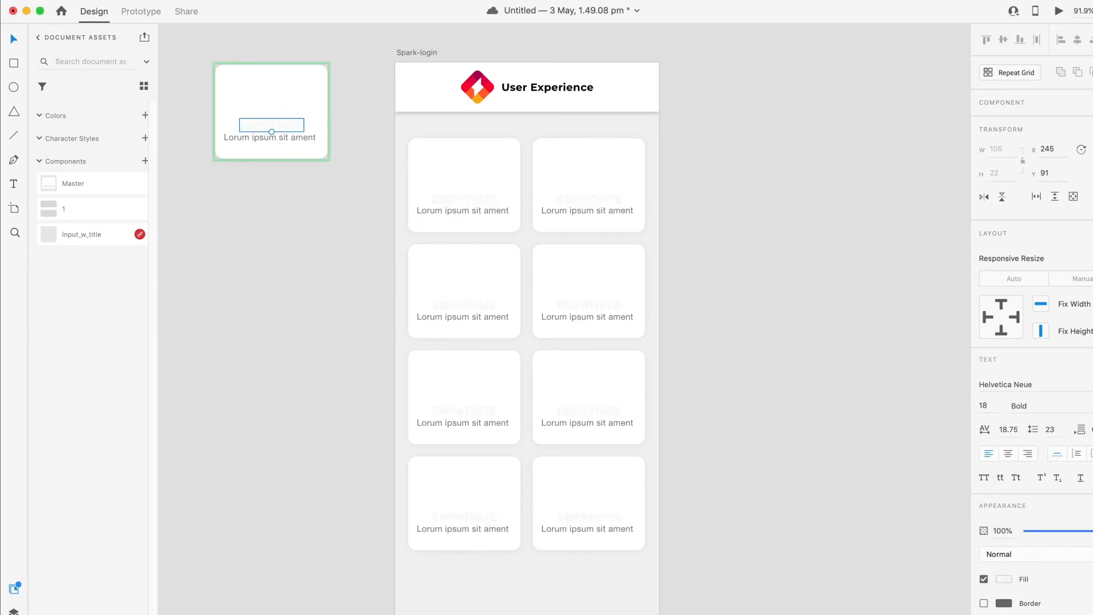
{"action": "left_click", "coordinate": [466, 87]}
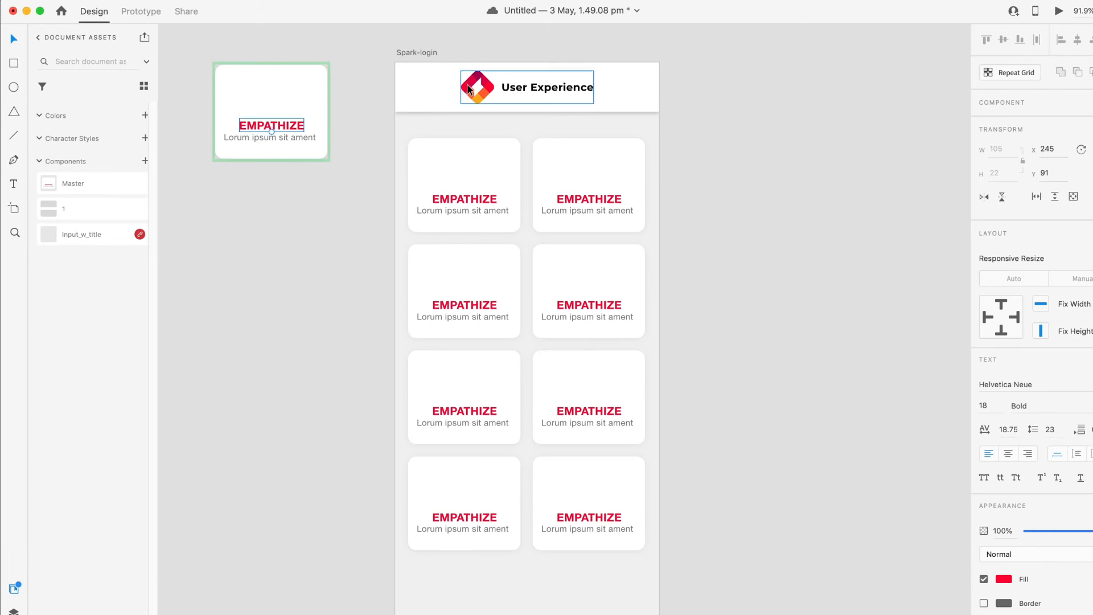
Set the subtitle text in the Master card to a darker neutral grey
{"action": "left_click", "coordinate": [271, 140]}
{"action": "left_click", "coordinate": [1004, 579]}
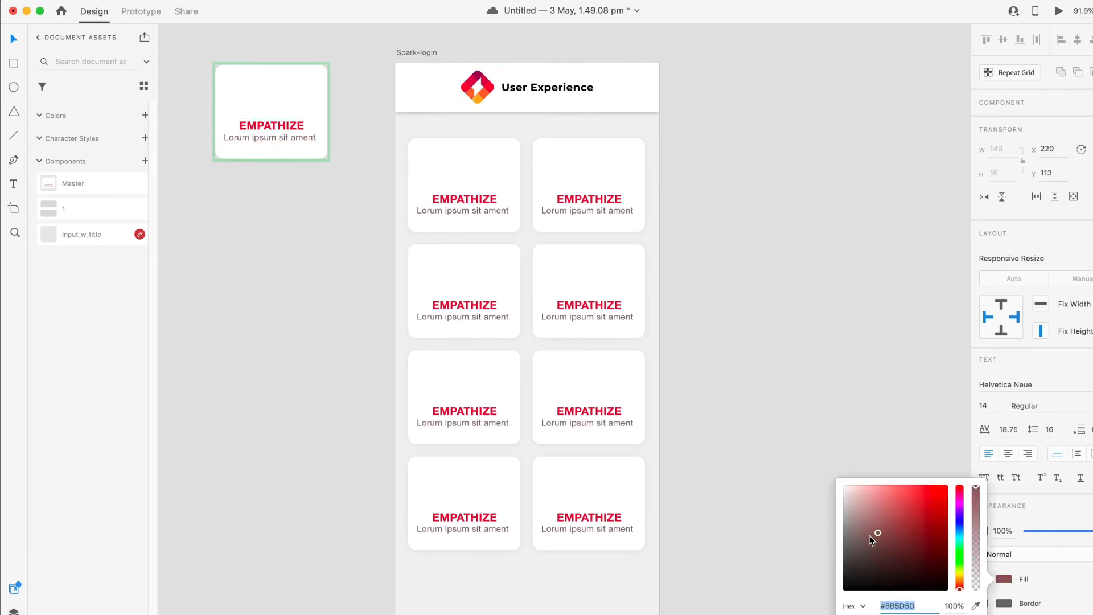
{"action": "mouse_move", "coordinate": [845, 555]}
{"action": "left_mouse_down"}
{"action": "mouse_move", "coordinate": [827, 512]}
{"action": "mouse_move", "coordinate": [828, 552]}
{"action": "left_mouse_up"}
{"action": "left_click", "coordinate": [739, 318]}
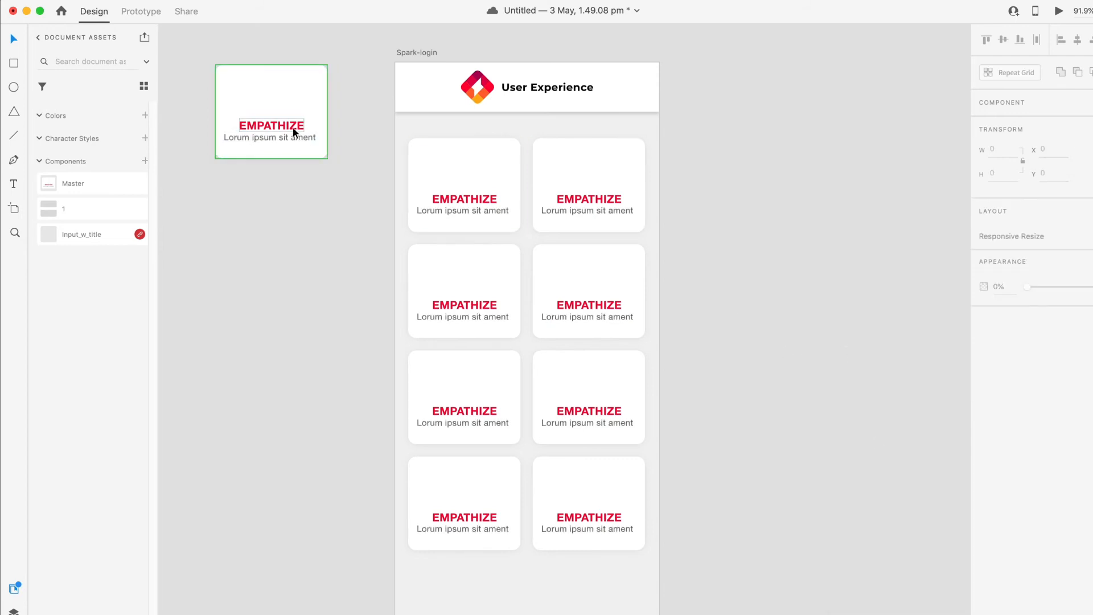
Try resizing the EMPATHIZE title inside the Master card and undo the change
{"action": "double_click", "coordinate": [292, 125]}
{"action": "mouse_move", "coordinate": [271, 131]}
{"action": "left_mouse_down"}
{"action": "mouse_move", "coordinate": [274, 117]}
{"action": "mouse_move", "coordinate": [274, 139]}
{"action": "mouse_move", "coordinate": [272, 126]}
{"action": "left_mouse_up"}
{"action": "key", "text": "super+z"}
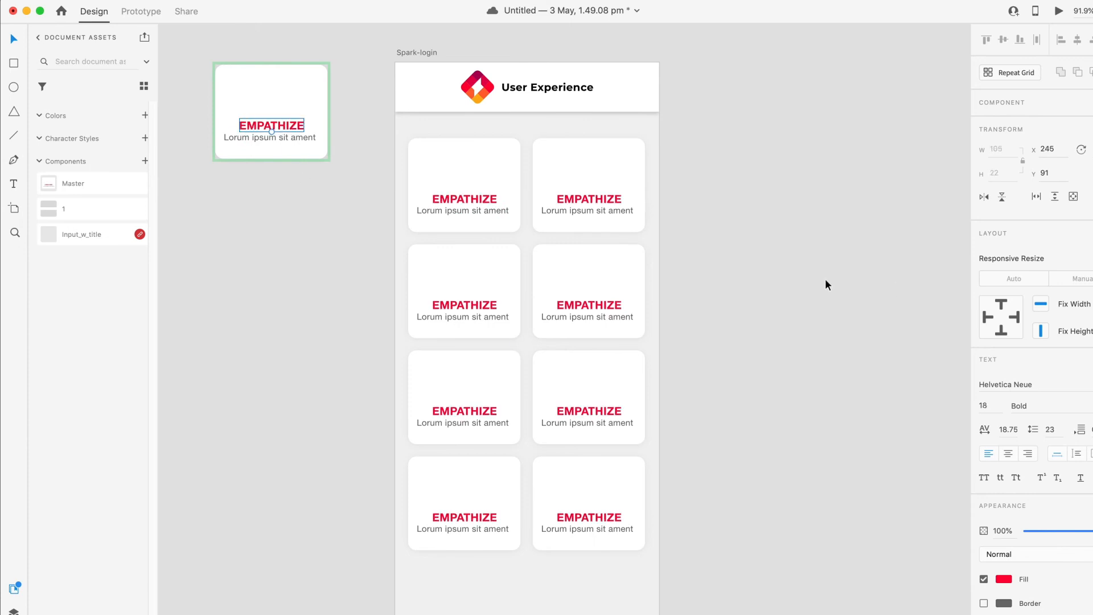
Duplicate the Spark-login artboard beside the original, at about X 952, Y 4
{"action": "scroll", "coordinate": [707, 287], "scroll_direction": "down", "scroll_amount": 3}
{"action": "left_click_drag", "start_coordinate": [757, 392], "coordinate": [622, 349]}
{"action": "left_click", "coordinate": [910, 422]}
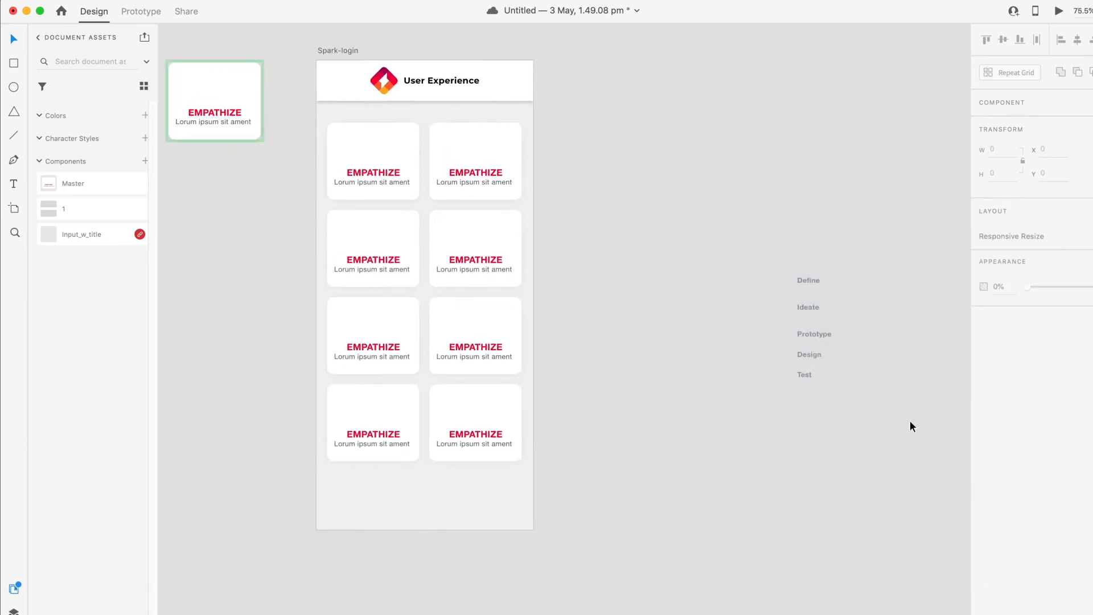
{"action": "left_click_drag", "start_coordinate": [535, 224], "coordinate": [714, 248]}
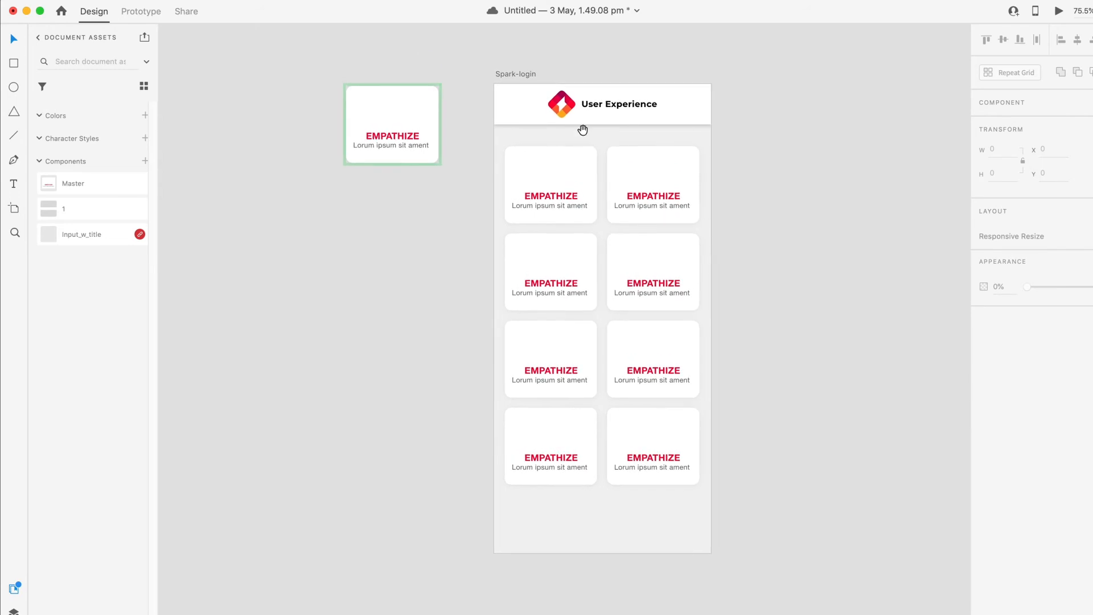
{"action": "left_click_drag", "start_coordinate": [595, 140], "coordinate": [529, 144]}
{"action": "left_click", "coordinate": [448, 75]}
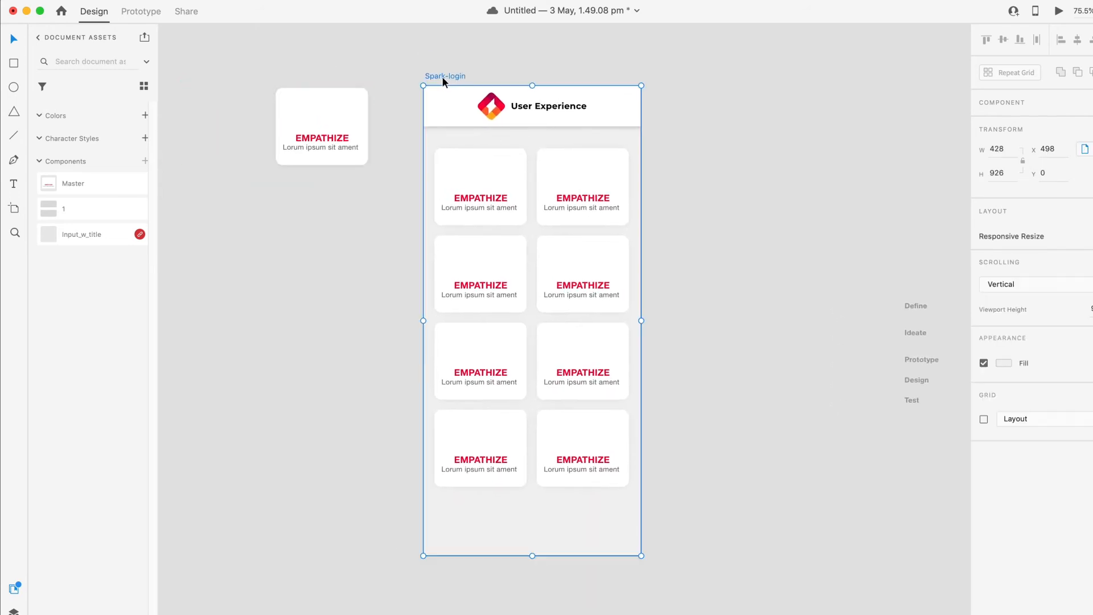
{"action": "left_click_drag", "start_coordinate": [443, 77], "coordinate": [672, 79]}
{"action": "left_click_drag", "start_coordinate": [685, 371], "coordinate": [670, 318]}
Delete the leftover EMPATHIZE card with black text lying on the pasteboard below the artboards
{"action": "scroll", "coordinate": [661, 299], "scroll_direction": "down", "scroll_amount": 5}
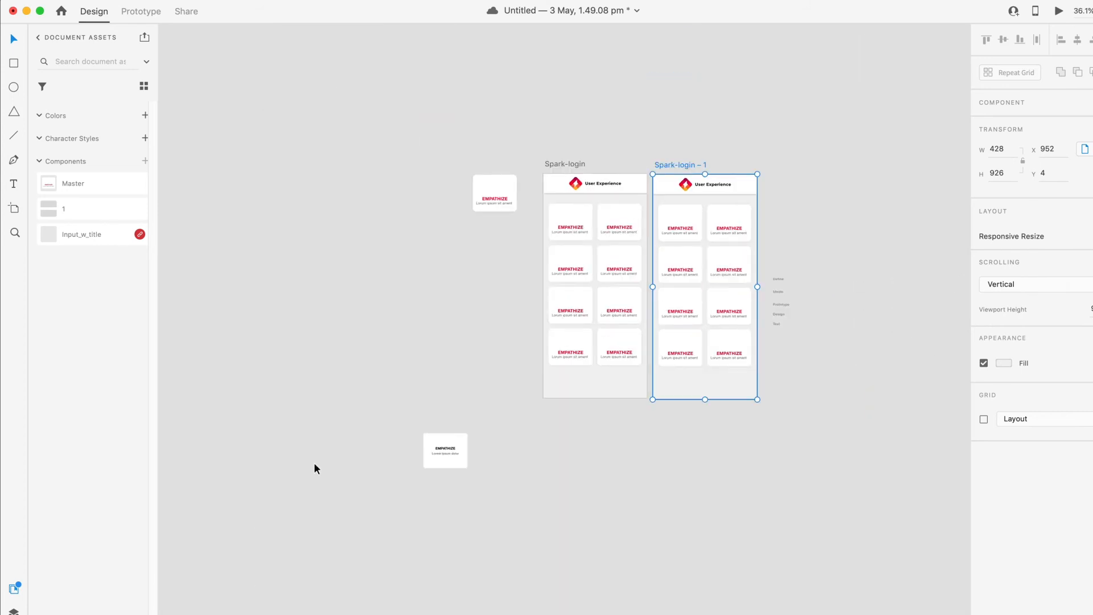
{"action": "left_click", "coordinate": [445, 456]}
{"action": "key", "text": "Delete"}
Duplicate the Spark-login artboard directly below the original, at about X 498, Y 973
{"action": "left_click", "coordinate": [545, 164]}
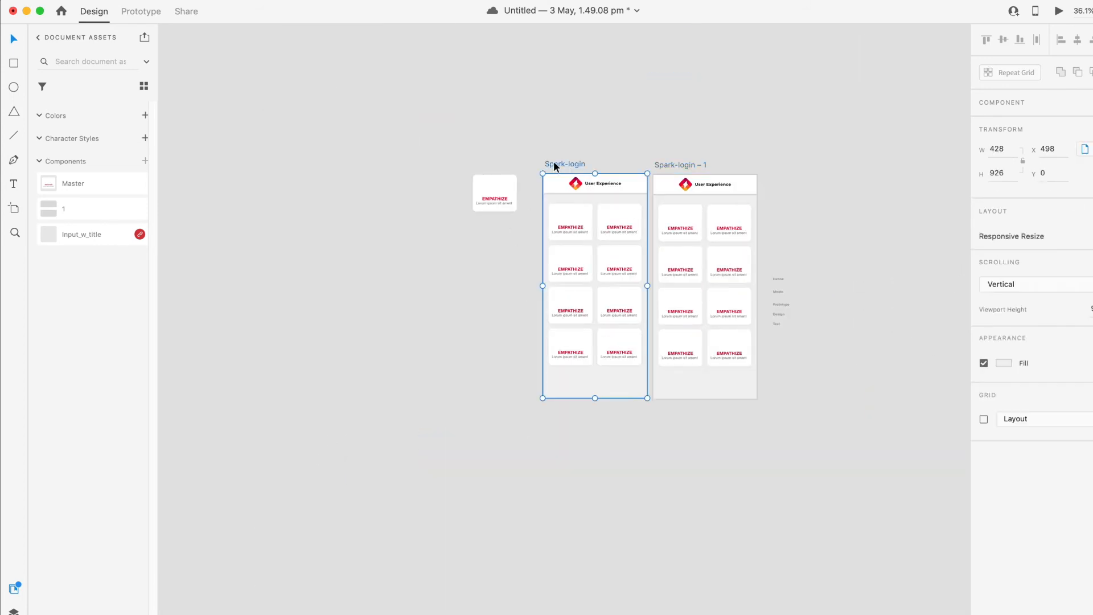
{"action": "left_click_drag", "start_coordinate": [553, 161], "coordinate": [559, 403]}
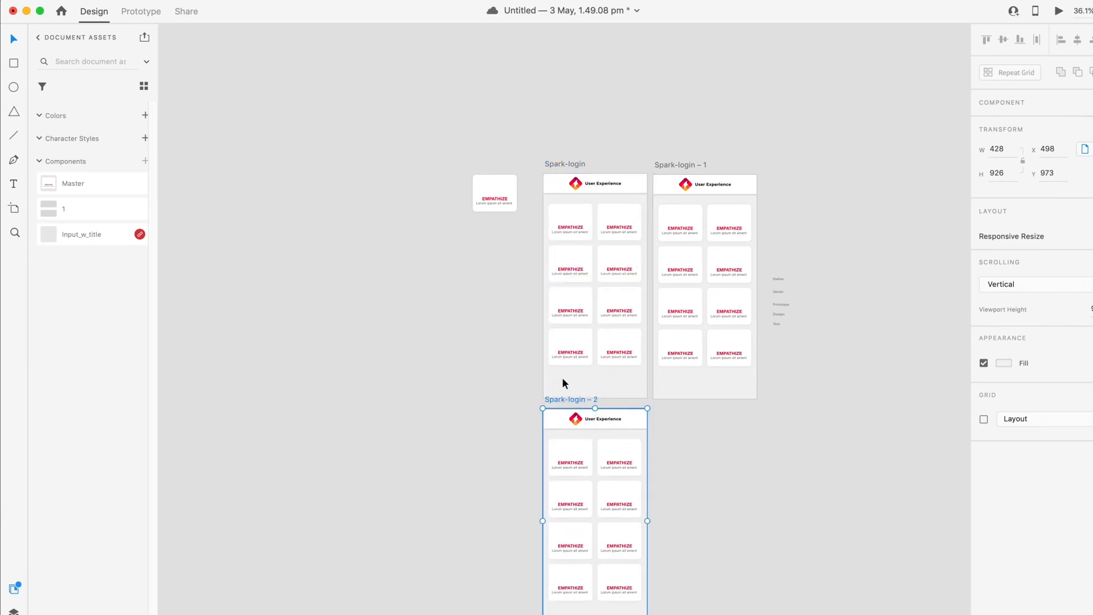
Try resizing the EMPATHIZE title in the Master card to see the change across all artboards, and restore its original size
{"action": "scroll", "coordinate": [566, 343], "scroll_direction": "up", "scroll_amount": 5}
{"action": "left_click_drag", "start_coordinate": [511, 214], "coordinate": [498, 280]}
{"action": "double_click", "coordinate": [422, 140]}
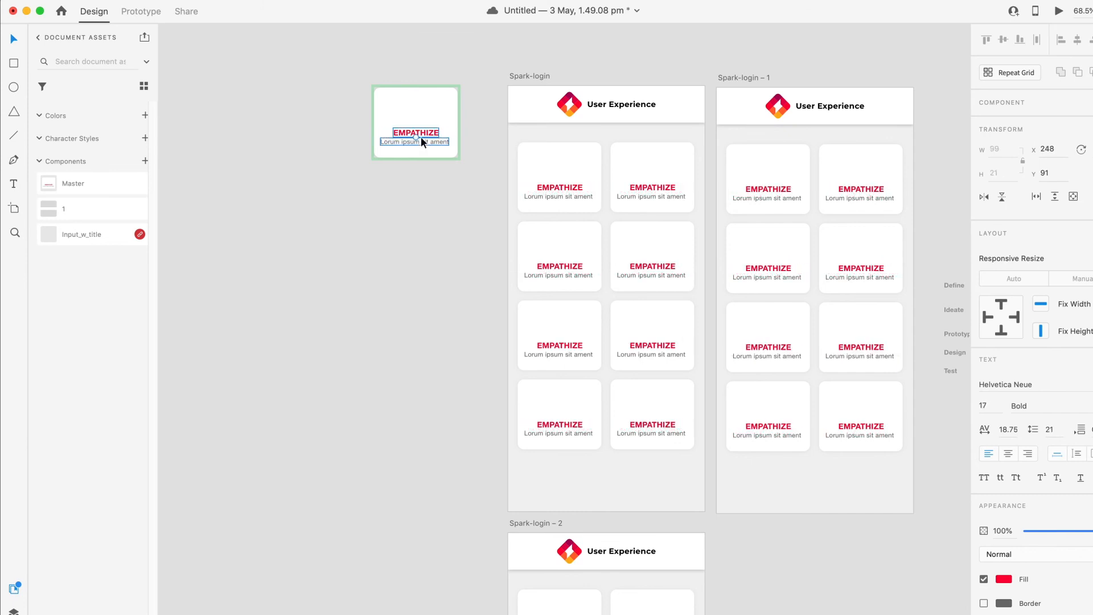
{"action": "left_click", "coordinate": [415, 237]}
{"action": "left_click_drag", "start_coordinate": [755, 489], "coordinate": [615, 409]}
{"action": "scroll", "coordinate": [715, 505], "scroll_direction": "up", "scroll_amount": 5}
{"action": "scroll", "coordinate": [715, 505], "scroll_direction": "left", "scroll_amount": 5}
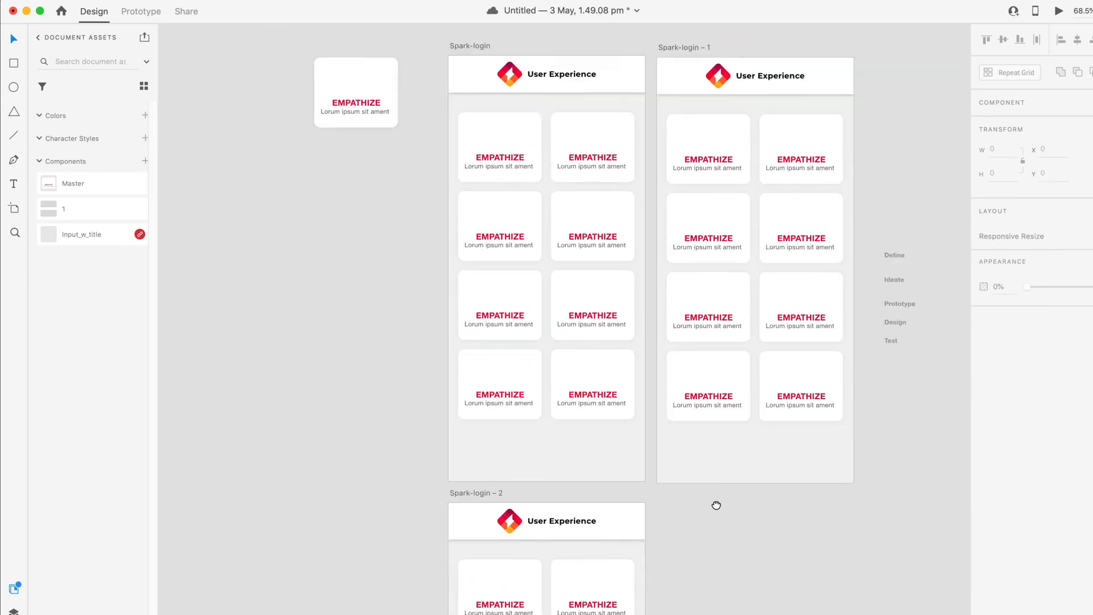
{"action": "scroll", "coordinate": [752, 490], "scroll_direction": "up", "scroll_amount": 3}
{"action": "left_click_drag", "start_coordinate": [723, 411], "coordinate": [726, 490]}
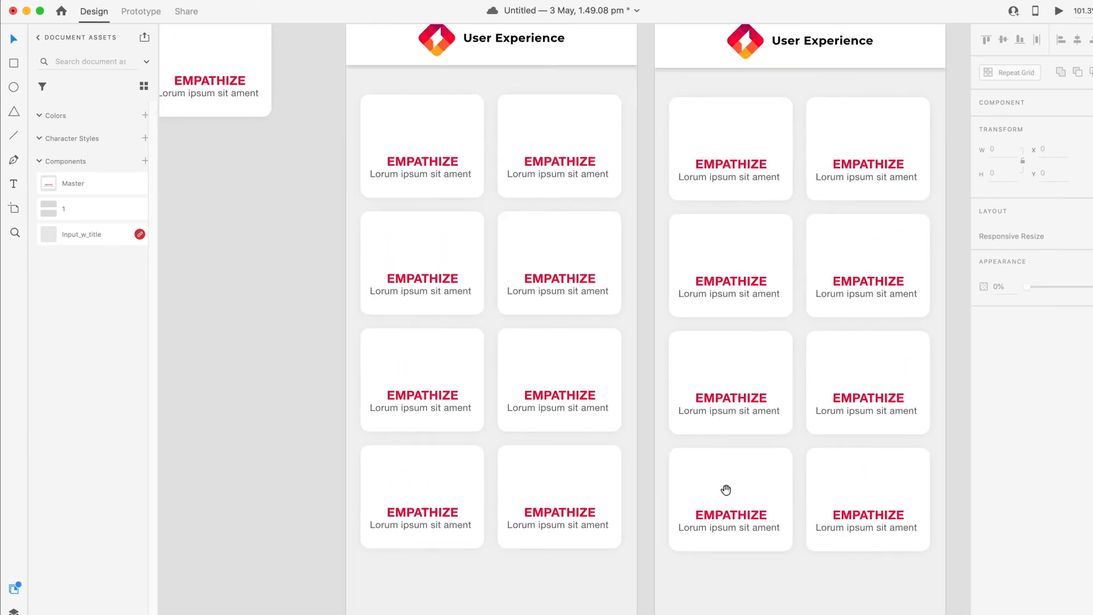
{"action": "scroll", "coordinate": [309, 218], "scroll_direction": "down", "scroll_amount": 1}
{"action": "left_click_drag", "start_coordinate": [287, 170], "coordinate": [303, 184]}
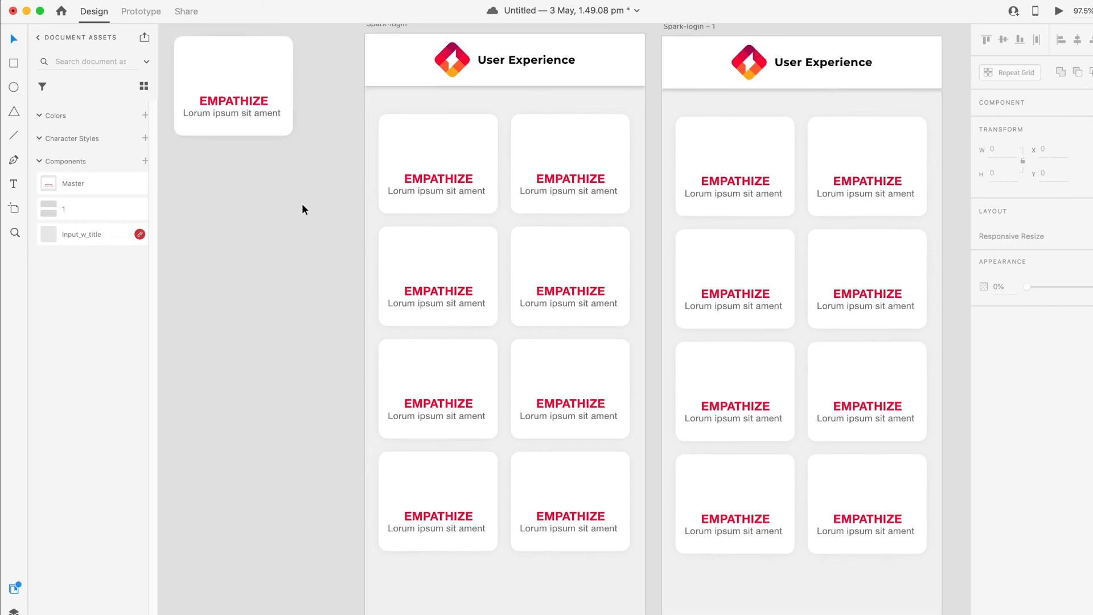
Draw a small circle above the EMPATHIZE title inside the Master card as a test and delete it
{"action": "left_click", "coordinate": [242, 68]}
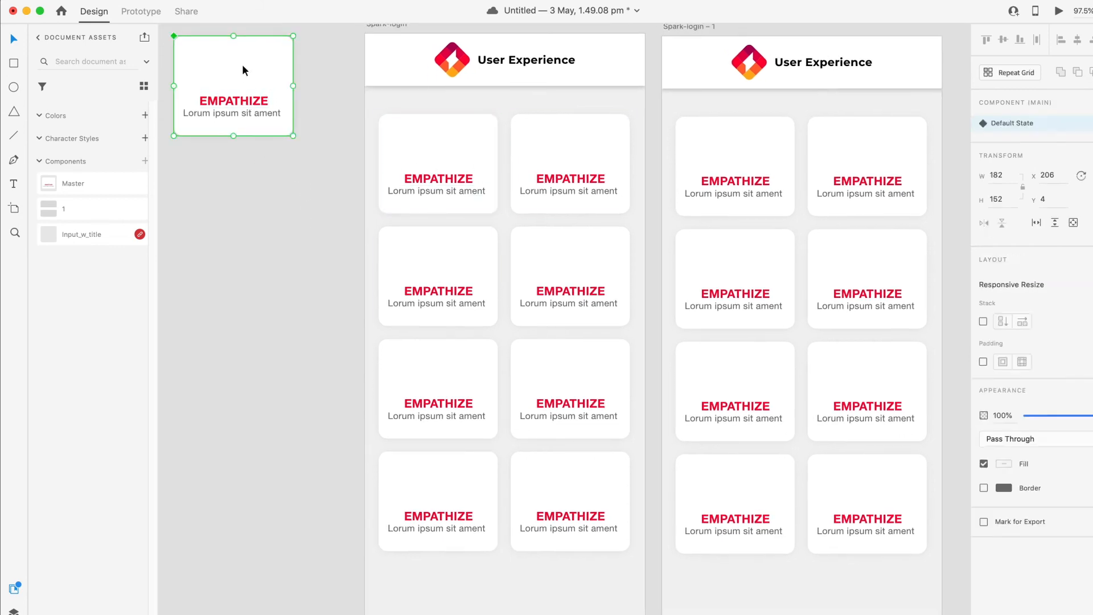
{"action": "key", "text": "e"}
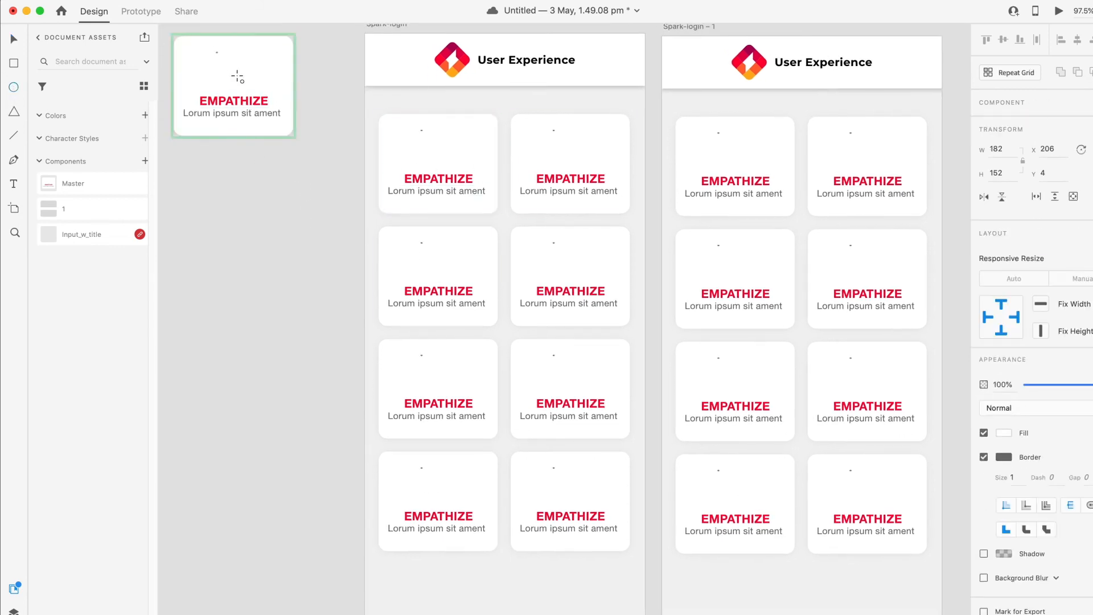
{"action": "left_click_drag", "start_coordinate": [216, 52], "coordinate": [249, 86]}
{"action": "key", "text": "Delete"}
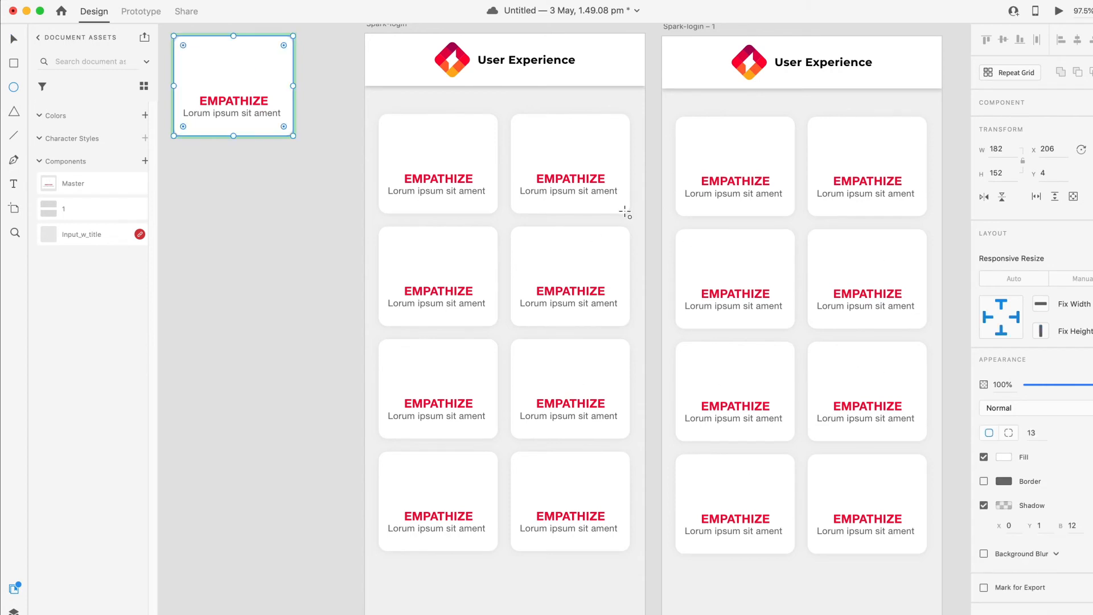
{"action": "key", "text": "v"}
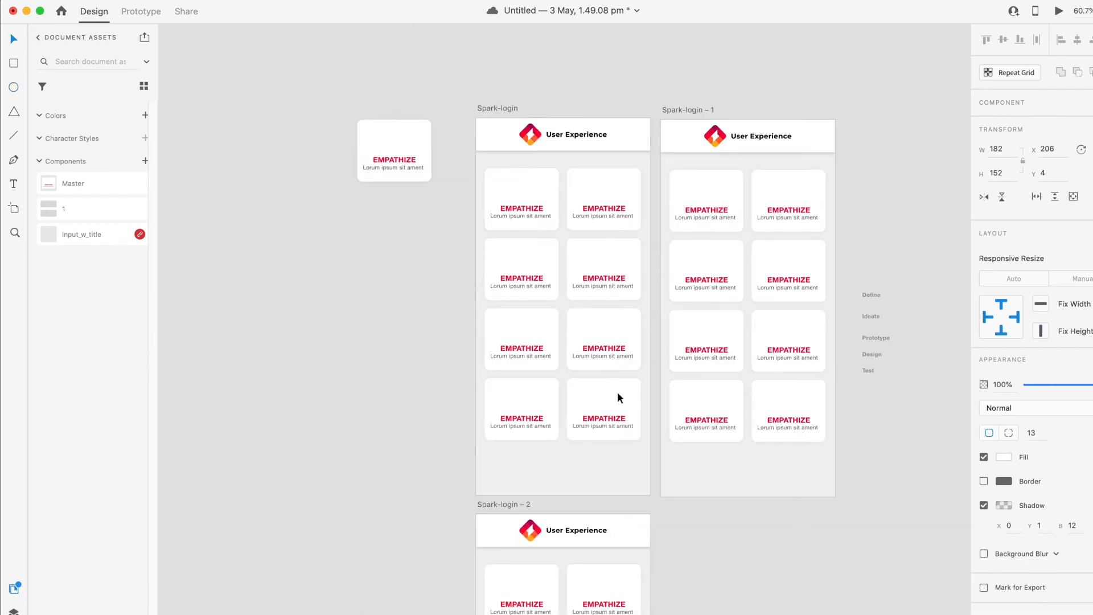
Delete both duplicate artboards and the loose Define, Ideate, Prototype, Design and Test labels on the pasteboard
{"action": "scroll", "coordinate": [654, 256], "scroll_direction": "down", "scroll_amount": 3}
{"action": "left_click", "coordinate": [508, 504]}
{"action": "key", "text": "Delete"}
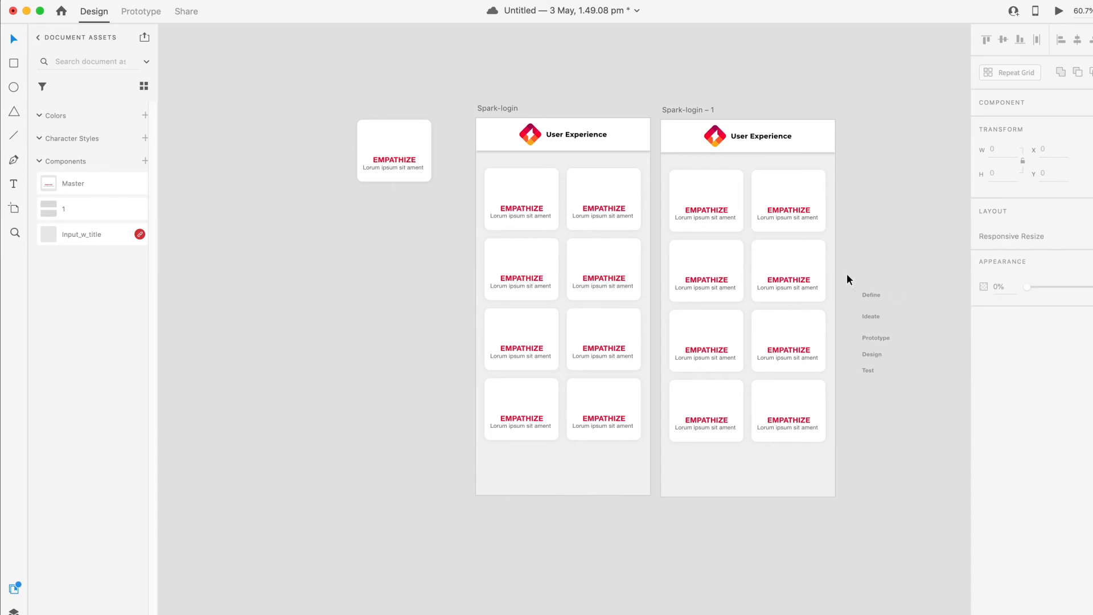
{"action": "left_click_drag", "start_coordinate": [847, 275], "coordinate": [915, 395]}
{"action": "key", "text": "Delete"}
{"action": "left_click", "coordinate": [686, 111]}
{"action": "key", "text": "Delete"}
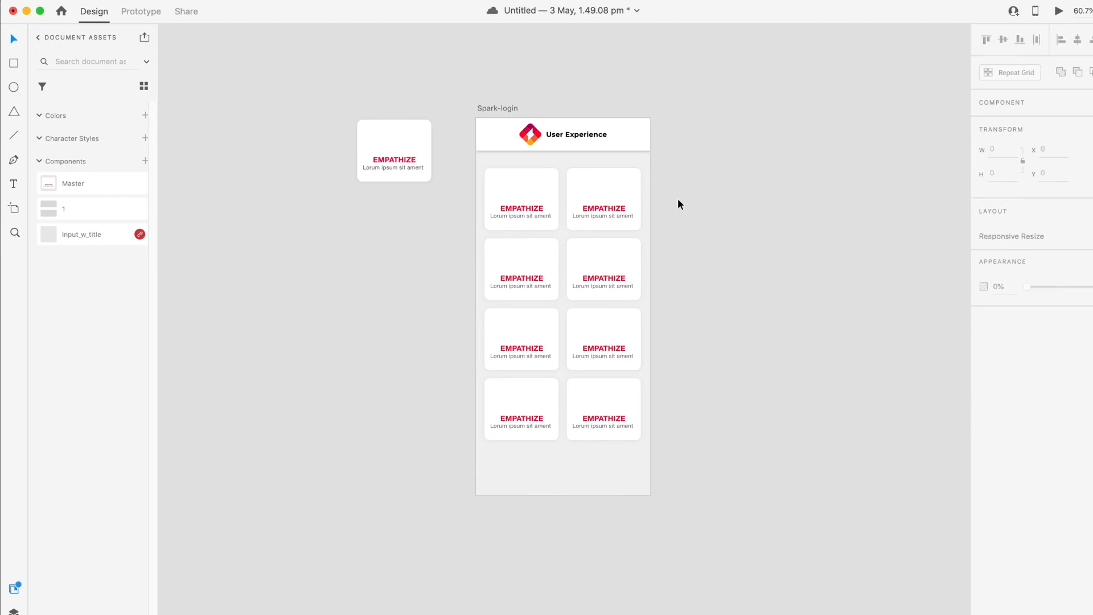
Change the title of the right card in the first row to Design as an instance override
{"action": "scroll", "coordinate": [658, 231], "scroll_direction": "up", "scroll_amount": 5}
{"action": "left_click_drag", "start_coordinate": [420, 246], "coordinate": [562, 289]}
{"action": "scroll", "coordinate": [562, 289], "scroll_direction": "down", "scroll_amount": 2}
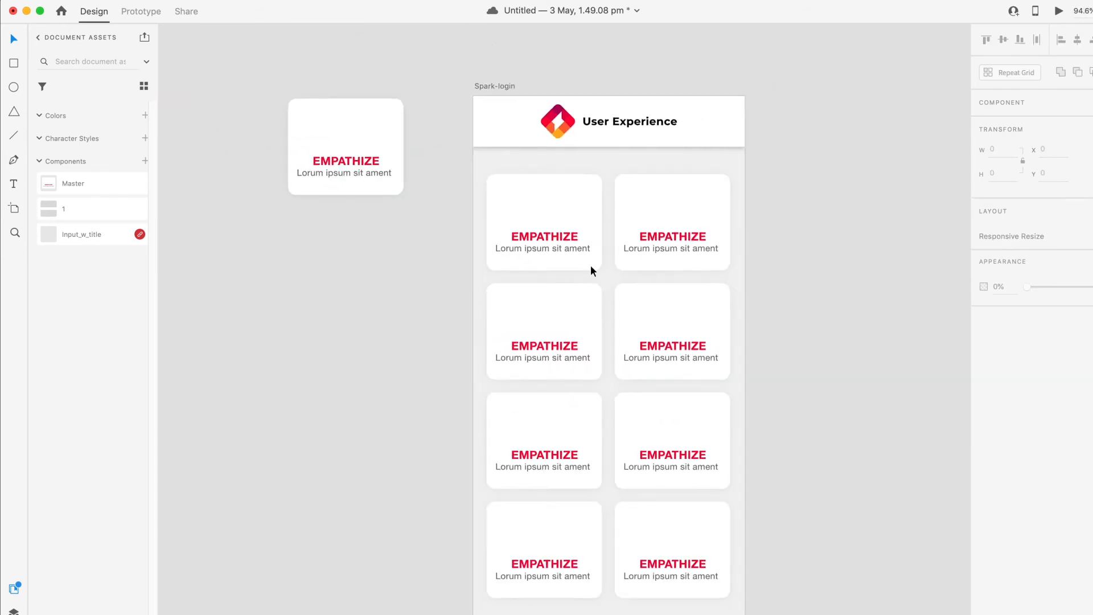
{"action": "double_click", "coordinate": [661, 237]}
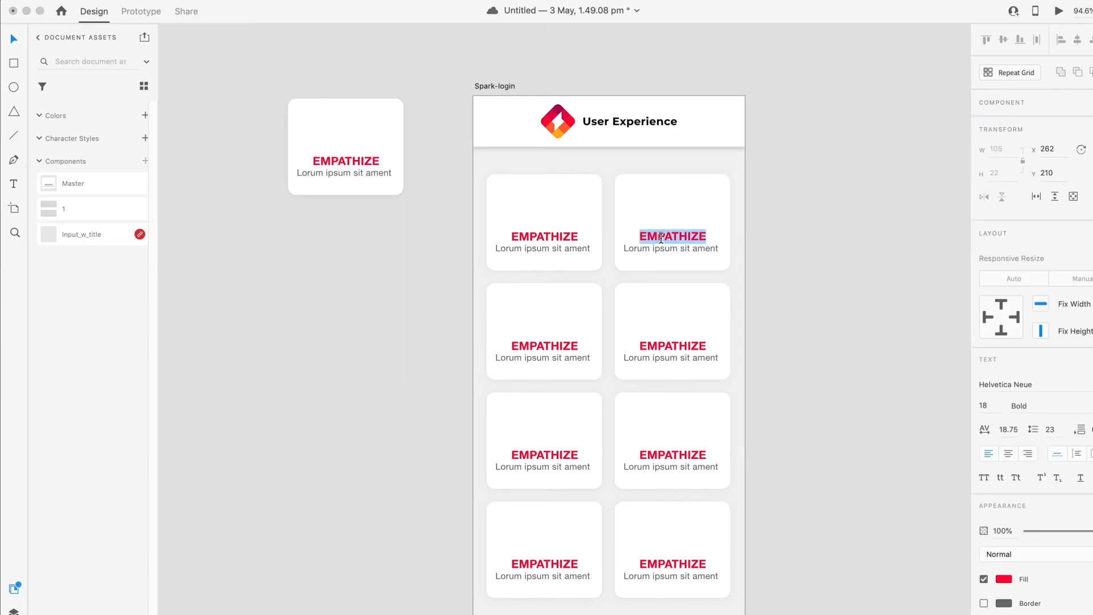
{"action": "type", "text": "Design"}
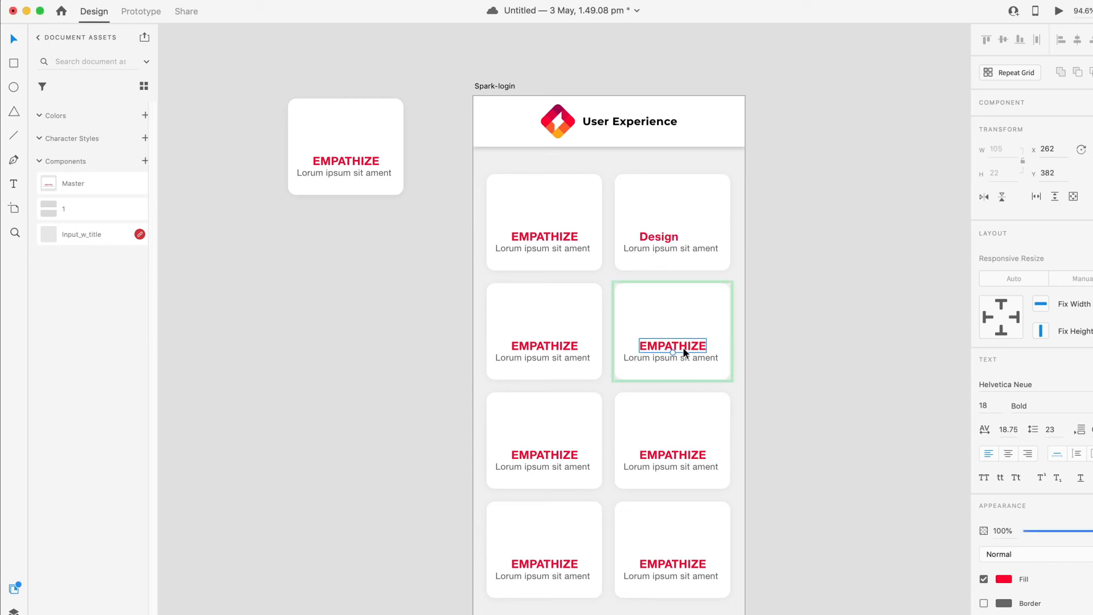
Try placeholder text as the title of the second row's right card, and undo both title overrides
{"action": "double_click", "coordinate": [668, 344]}
{"action": "type", "text": "sdvashgd"}
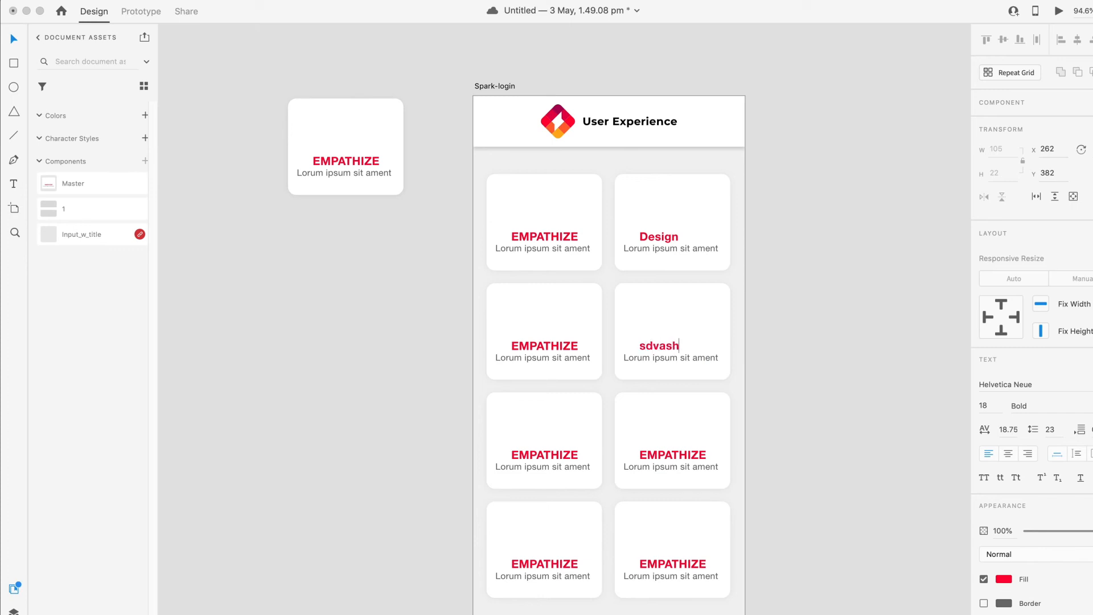
{"action": "key", "text": "super+z"}
{"action": "key", "text": "super+z"}
{"action": "key", "text": "super+z"}
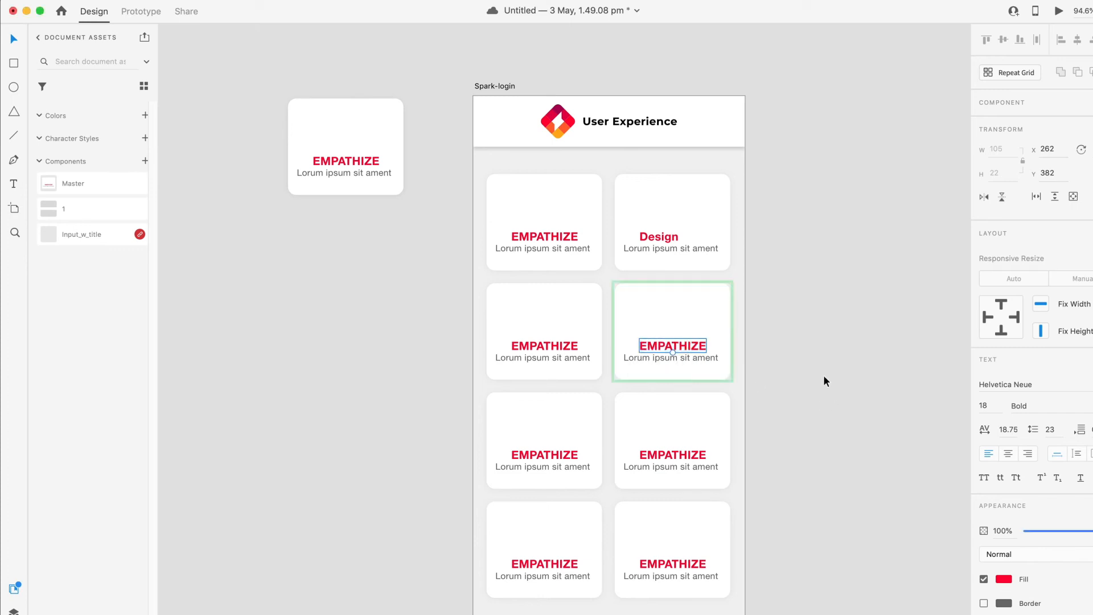
{"action": "left_click", "coordinate": [818, 363]}
{"action": "left_click_drag", "start_coordinate": [558, 338], "coordinate": [557, 302]}
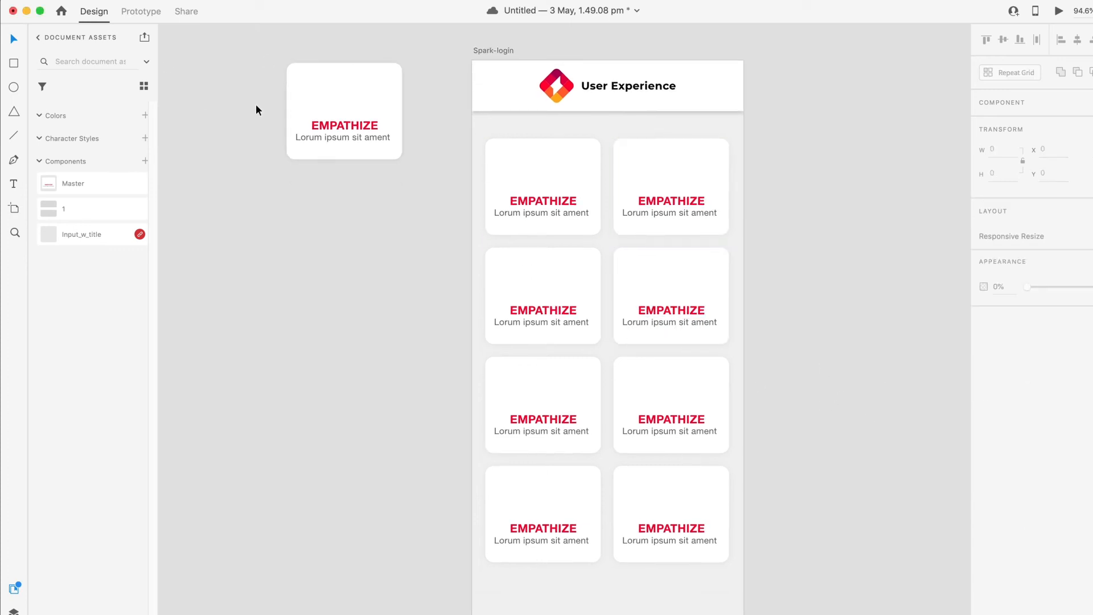
Enlarge the EMPATHIZE title in the first row's right card instance to text size 32
{"action": "double_click", "coordinate": [327, 123]}
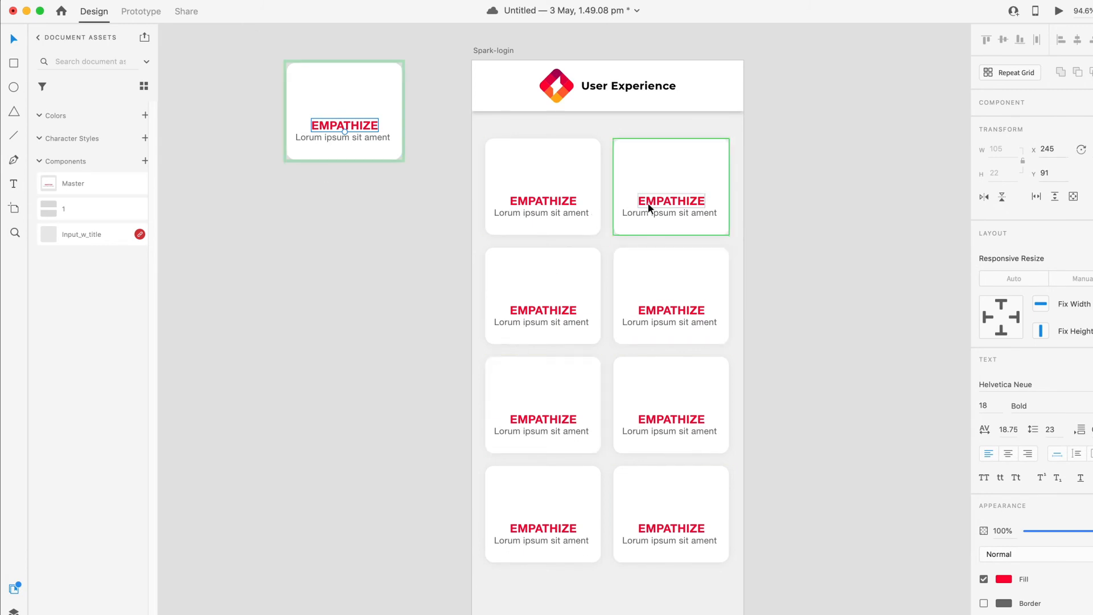
{"action": "double_click", "coordinate": [668, 199]}
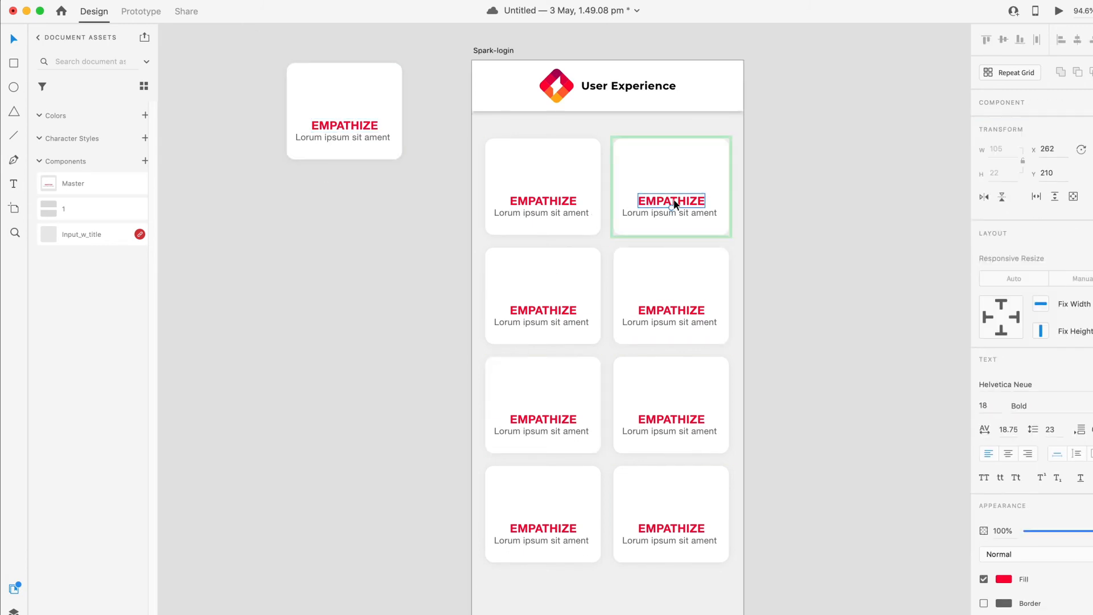
{"action": "left_click_drag", "start_coordinate": [672, 208], "coordinate": [672, 217]}
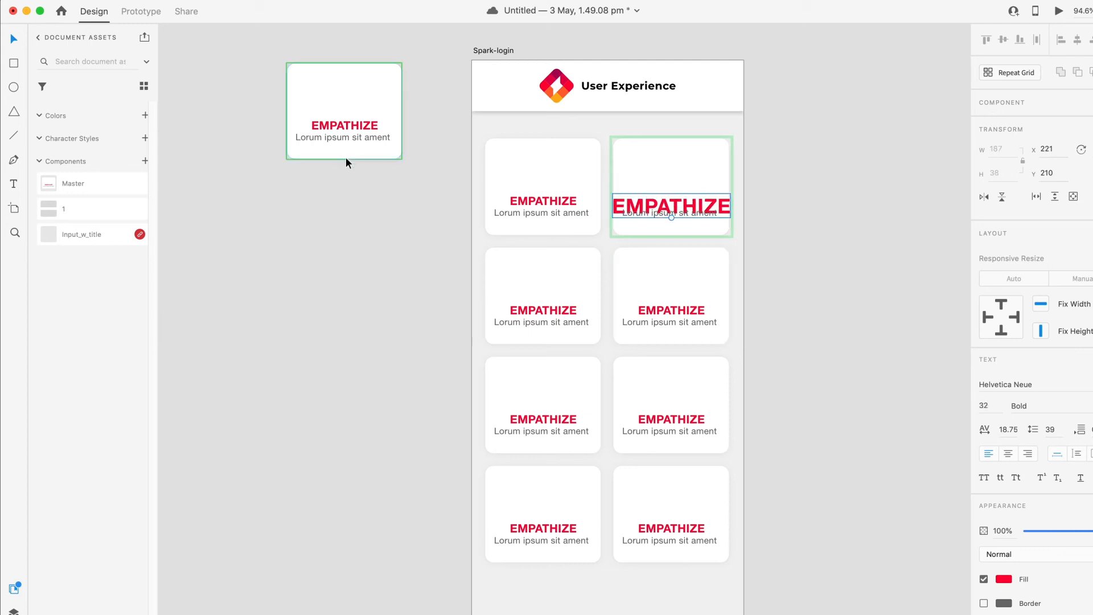
Rotate the EMPATHIZE title in the Master card as a test, and undo both the rotation and the instance's title enlargement
{"action": "left_click", "coordinate": [378, 233]}
{"action": "double_click", "coordinate": [340, 126]}
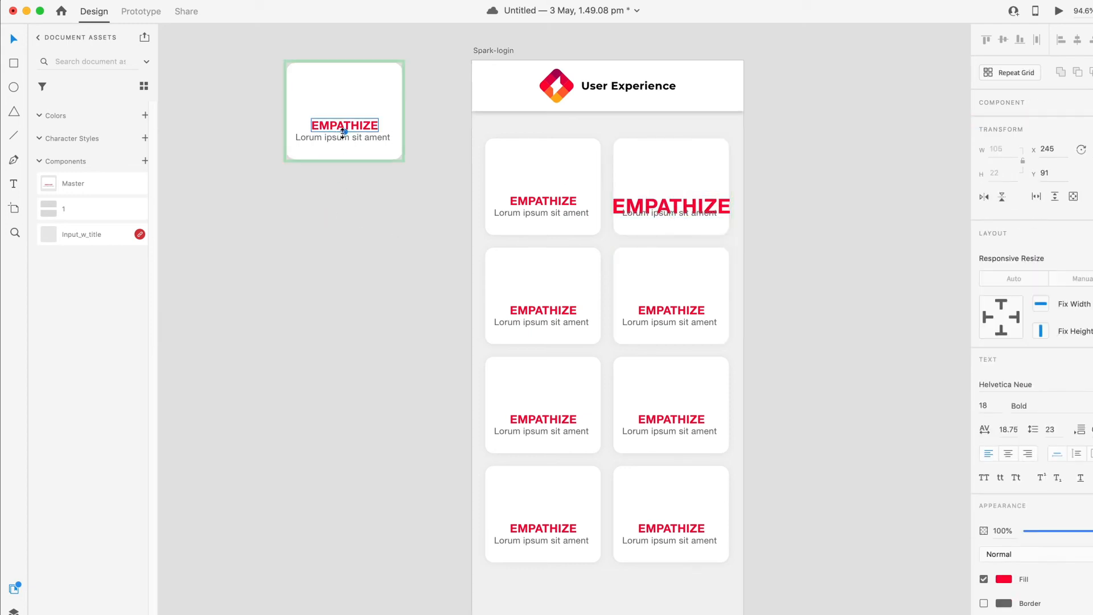
{"action": "left_click_drag", "start_coordinate": [343, 133], "coordinate": [345, 146]}
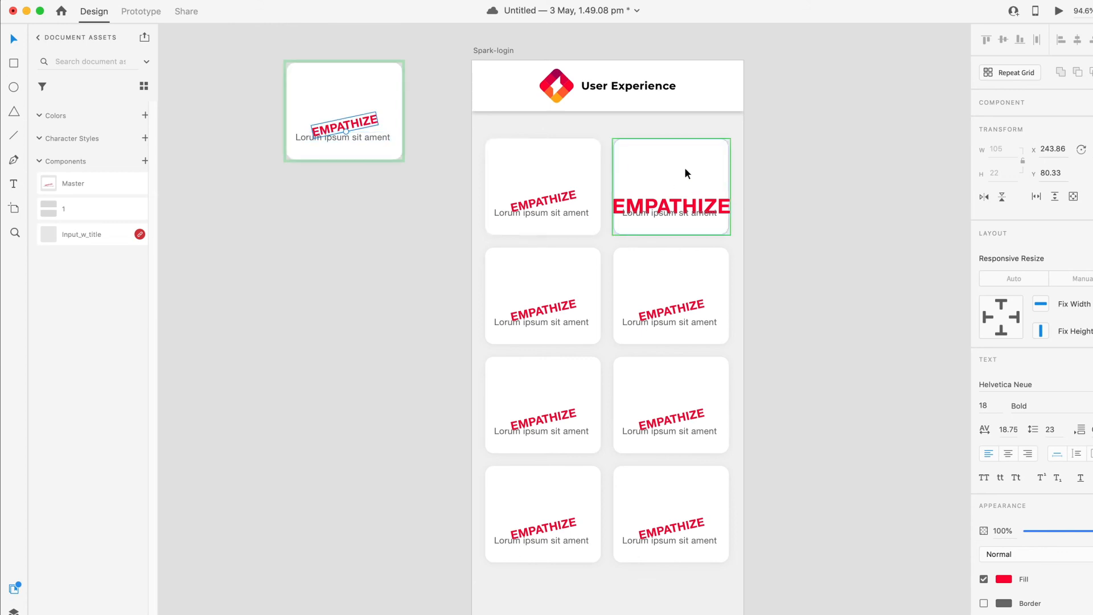
{"action": "key", "text": "super+z"}
{"action": "double_click", "coordinate": [681, 187]}
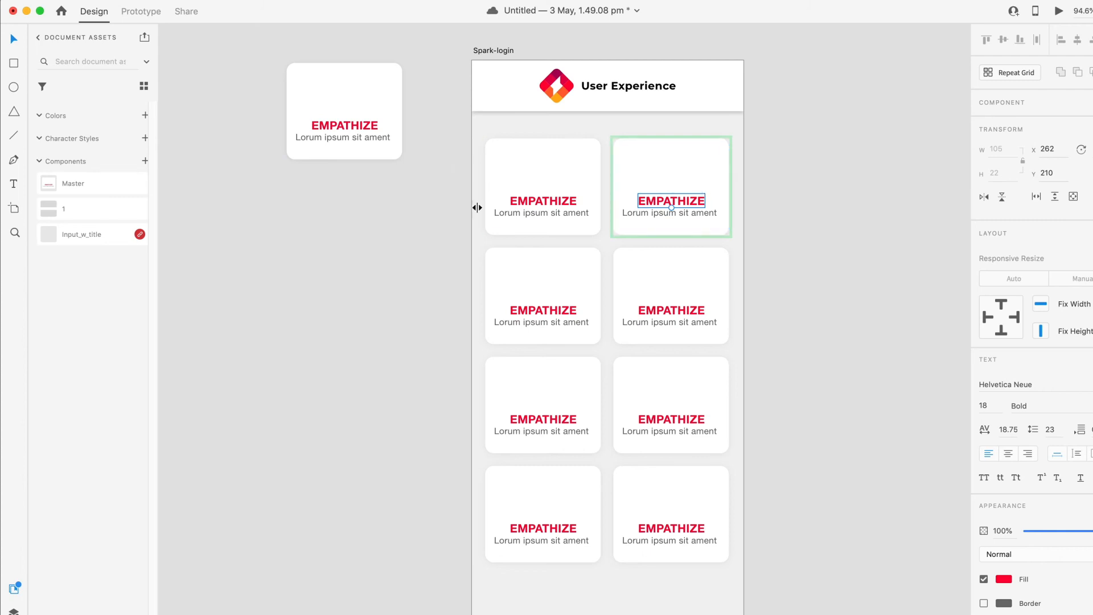
Try overriding the title of the second row's left card with random text, and undo the override
{"action": "left_click", "coordinate": [331, 104]}
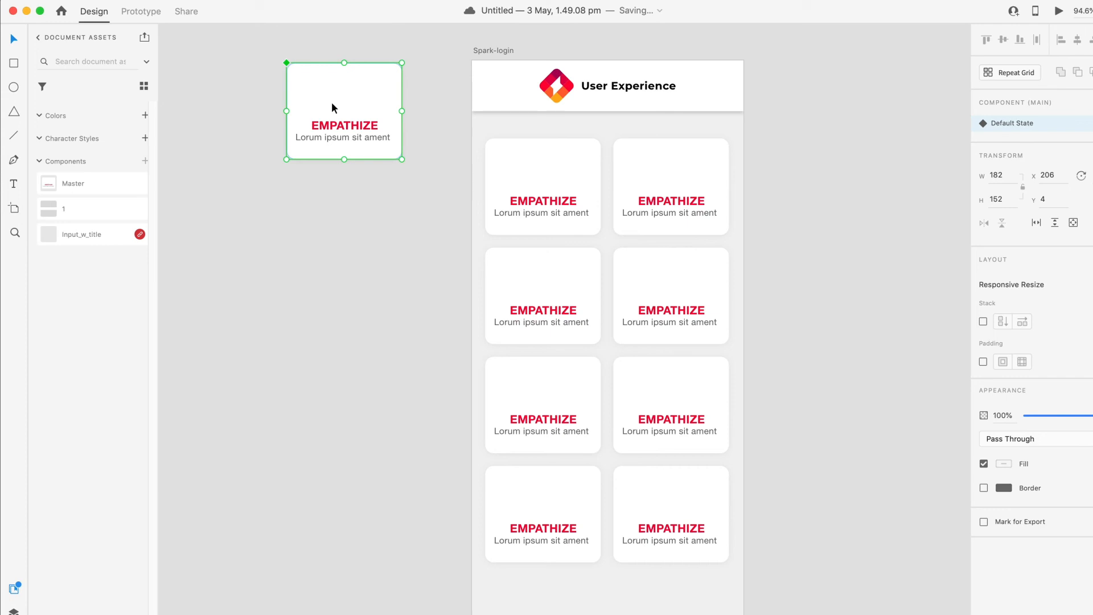
{"action": "double_click", "coordinate": [566, 310]}
{"action": "type", "text": "jbgfdgkfdjg"}
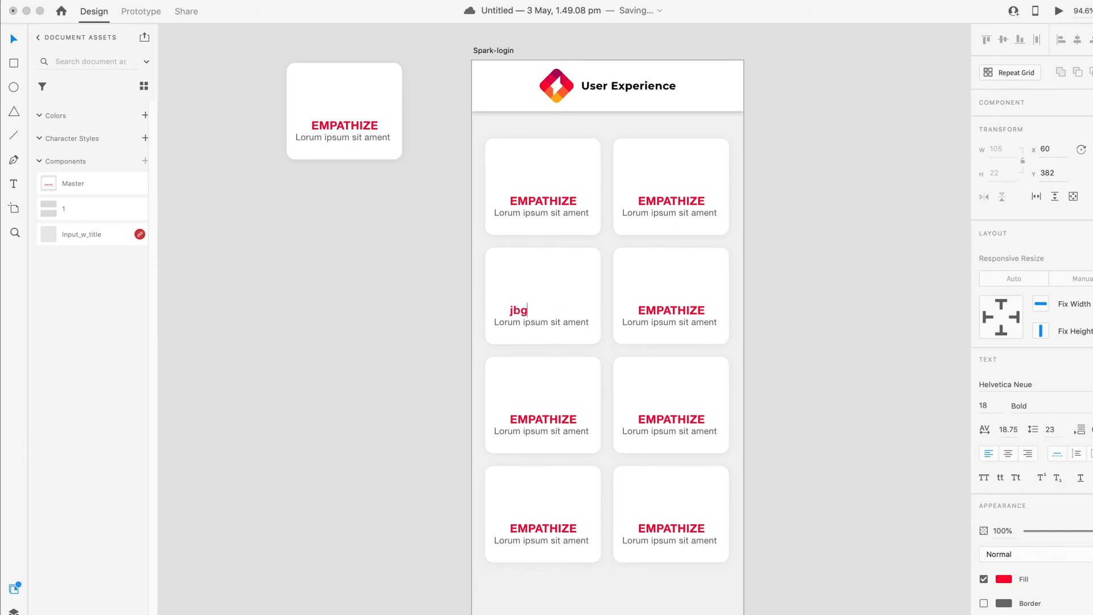
{"action": "left_click", "coordinate": [821, 426]}
{"action": "key", "text": "super+z"}
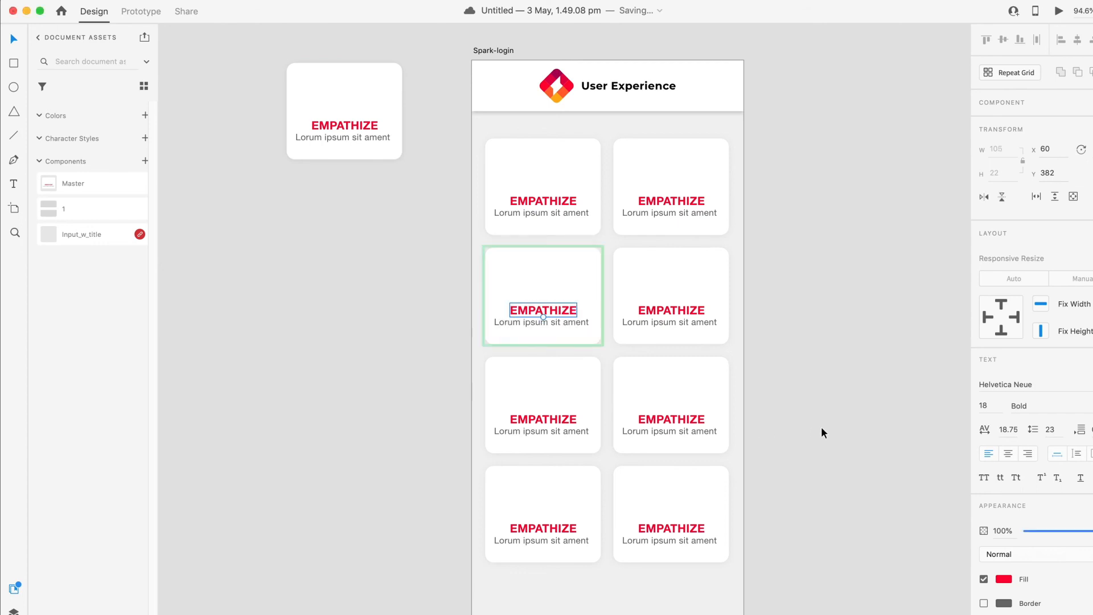
{"action": "left_click", "coordinate": [821, 426]}
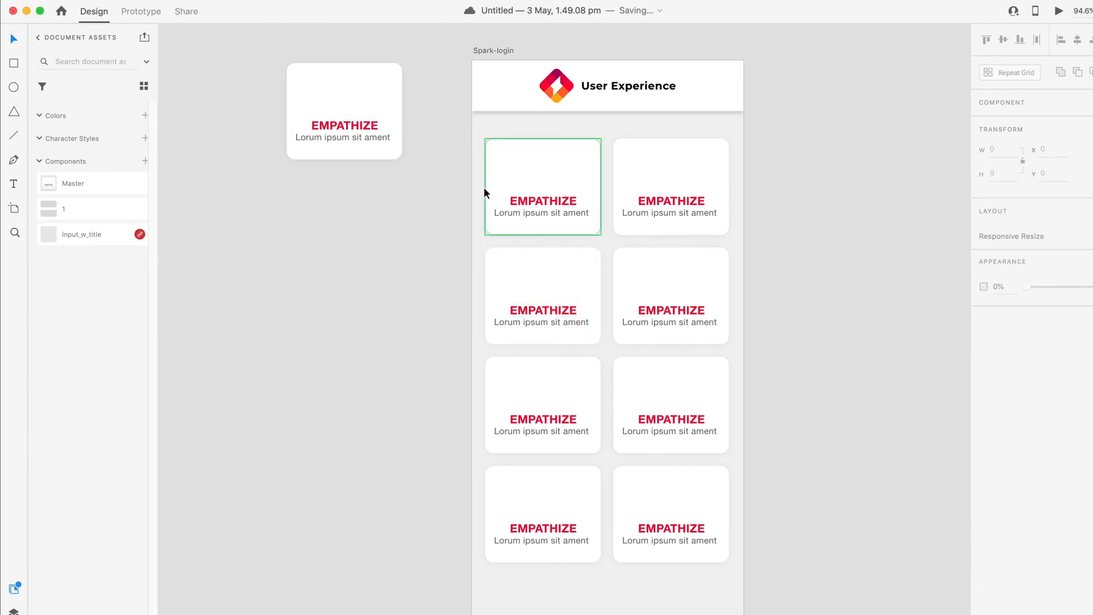
Inspect the eight card instances on the artboard one by one, checking their alignment and consistency
{"action": "scroll", "coordinate": [562, 401], "scroll_direction": "down", "scroll_amount": 2}
{"action": "left_click", "coordinate": [539, 145]}
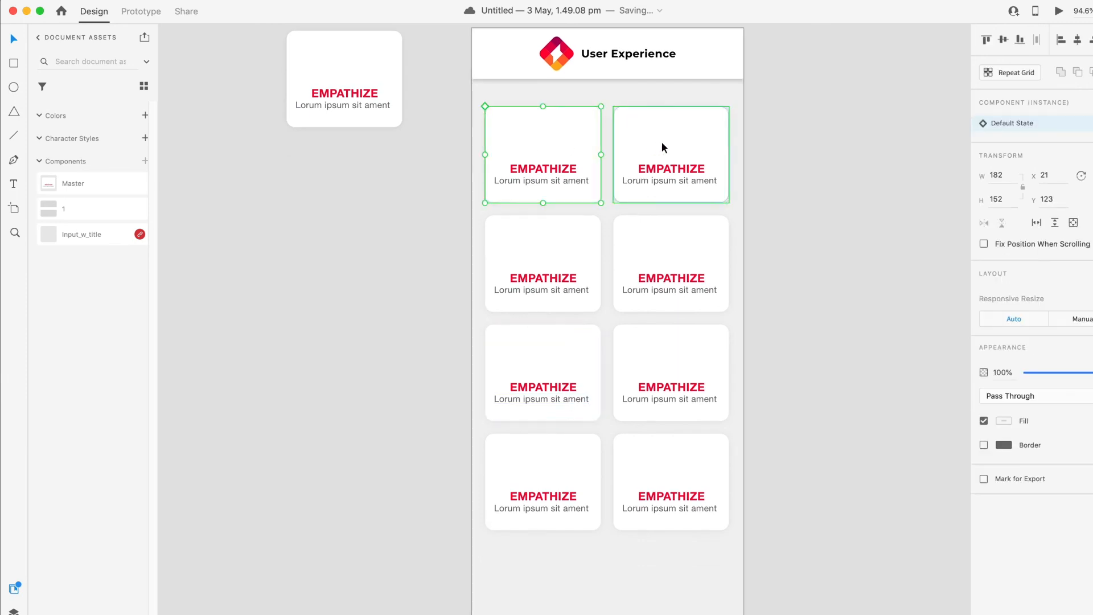
{"action": "left_click", "coordinate": [661, 145]}
{"action": "left_click", "coordinate": [647, 259]}
{"action": "left_click", "coordinate": [533, 263]}
{"action": "left_click", "coordinate": [575, 347]}
{"action": "left_click", "coordinate": [636, 365]}
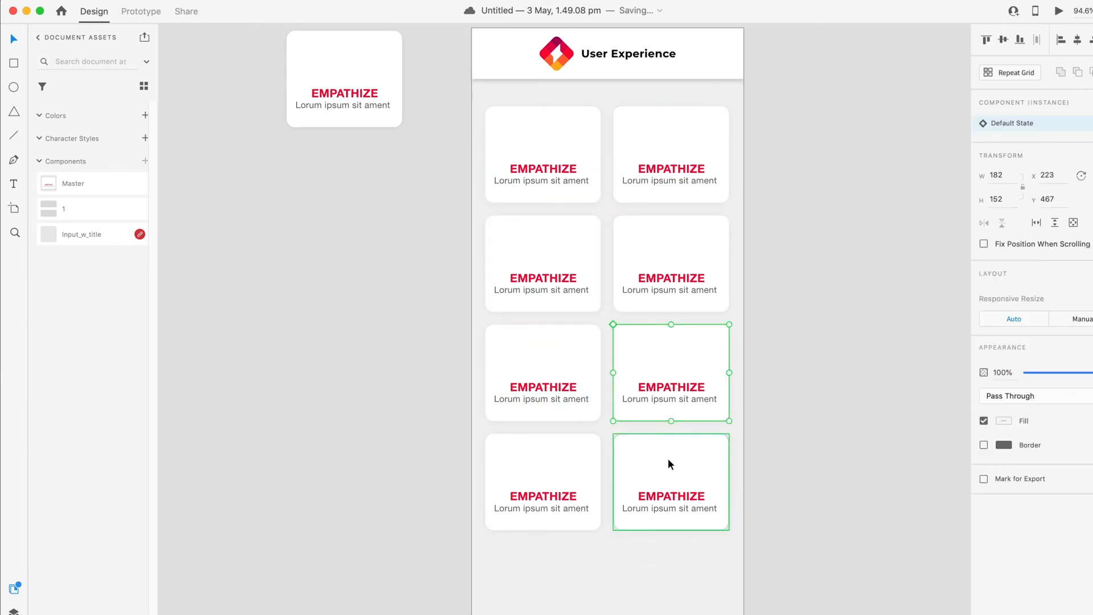
{"action": "left_click", "coordinate": [534, 459]}
{"action": "scroll", "coordinate": [579, 350], "scroll_direction": "up", "scroll_amount": 4}
{"action": "scroll", "coordinate": [579, 347], "scroll_direction": "up", "scroll_amount": 3}
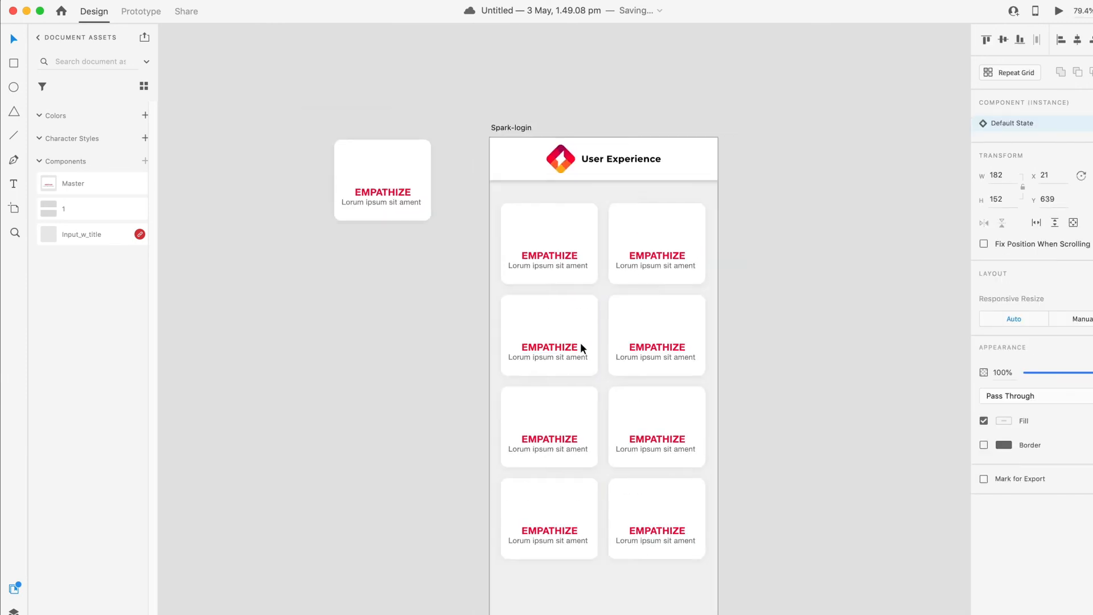
{"action": "left_click_drag", "start_coordinate": [580, 410], "coordinate": [579, 356]}
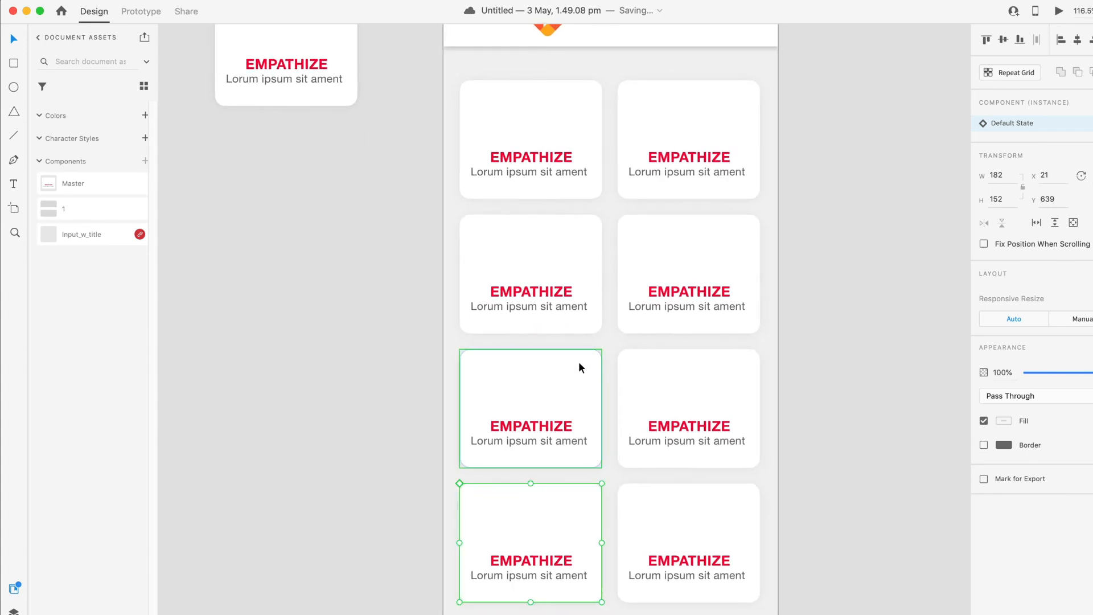
{"action": "left_click", "coordinate": [811, 404]}
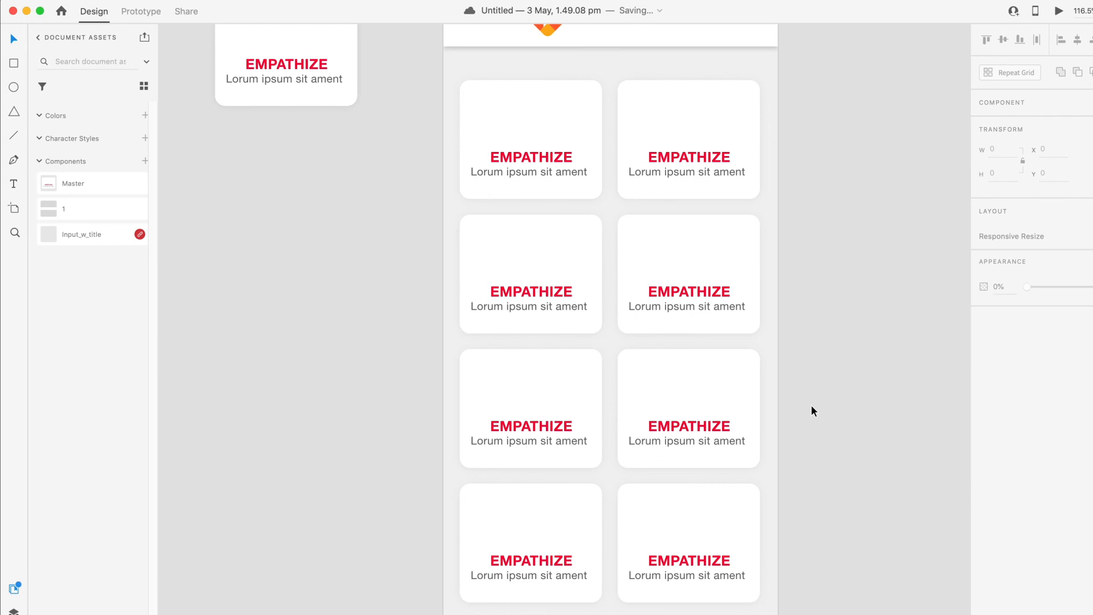
{"action": "scroll", "coordinate": [811, 406], "scroll_direction": "down", "scroll_amount": 1}
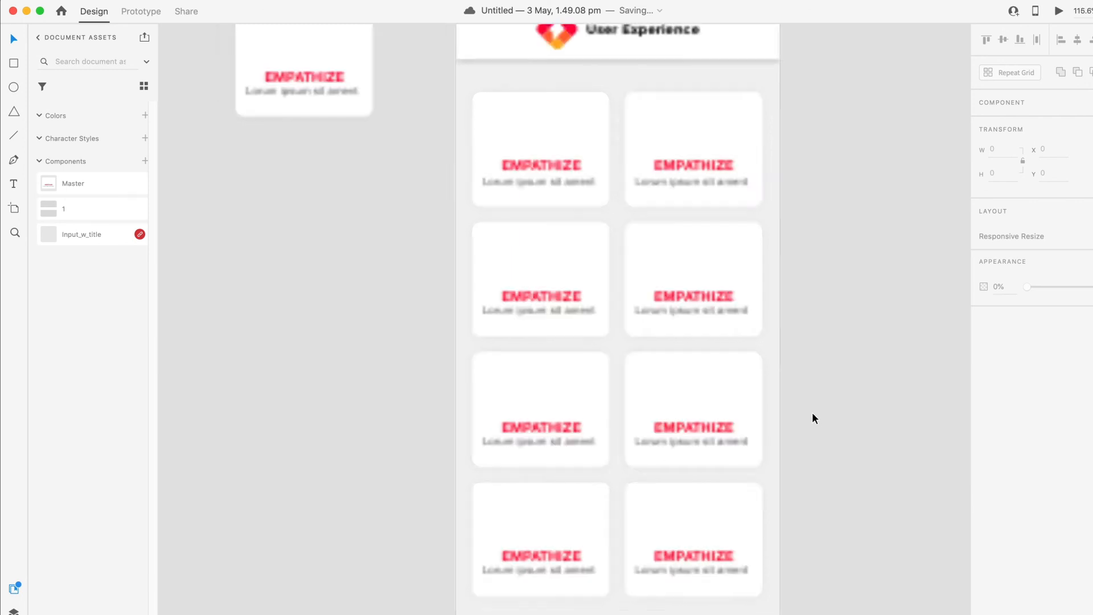
Round the corners of the Master card's background rectangle to a radius of 13
{"action": "left_click", "coordinate": [312, 57]}
{"action": "scroll", "coordinate": [332, 155], "scroll_direction": "up", "scroll_amount": 2}
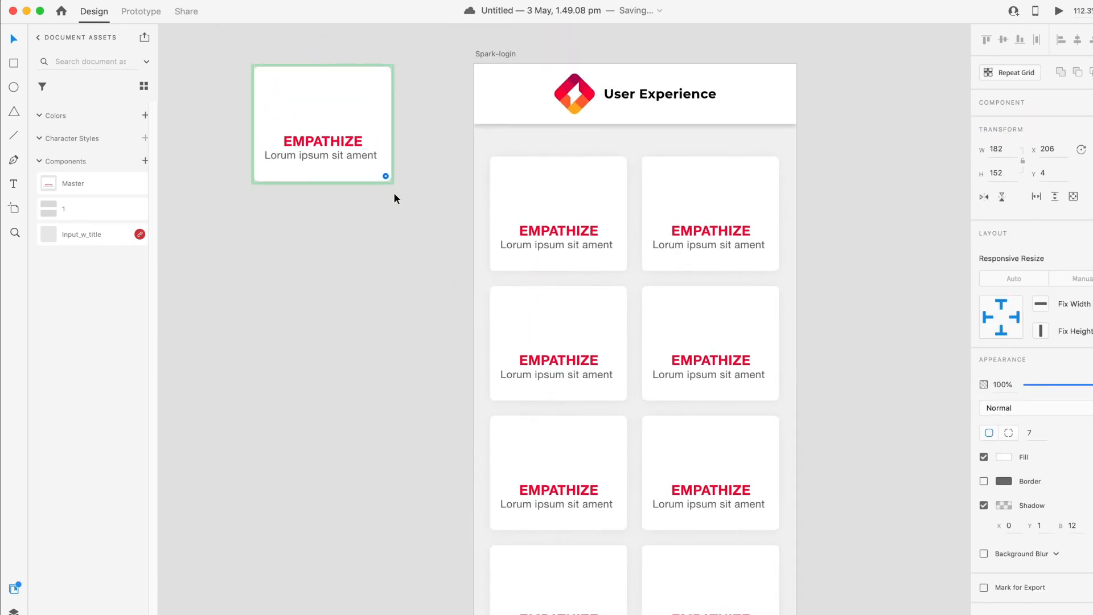
{"action": "mouse_move", "coordinate": [386, 176]}
{"action": "left_mouse_down"}
{"action": "mouse_move", "coordinate": [363, 142]}
{"action": "mouse_move", "coordinate": [391, 190]}
{"action": "mouse_move", "coordinate": [344, 124]}
{"action": "mouse_move", "coordinate": [384, 184]}
{"action": "mouse_move", "coordinate": [370, 156]}
{"action": "mouse_move", "coordinate": [382, 173]}
{"action": "left_mouse_up"}
Fill the Master card's background with magenta #C32D7D and convert that fill to a linear gradient
{"action": "left_click", "coordinate": [1003, 456]}
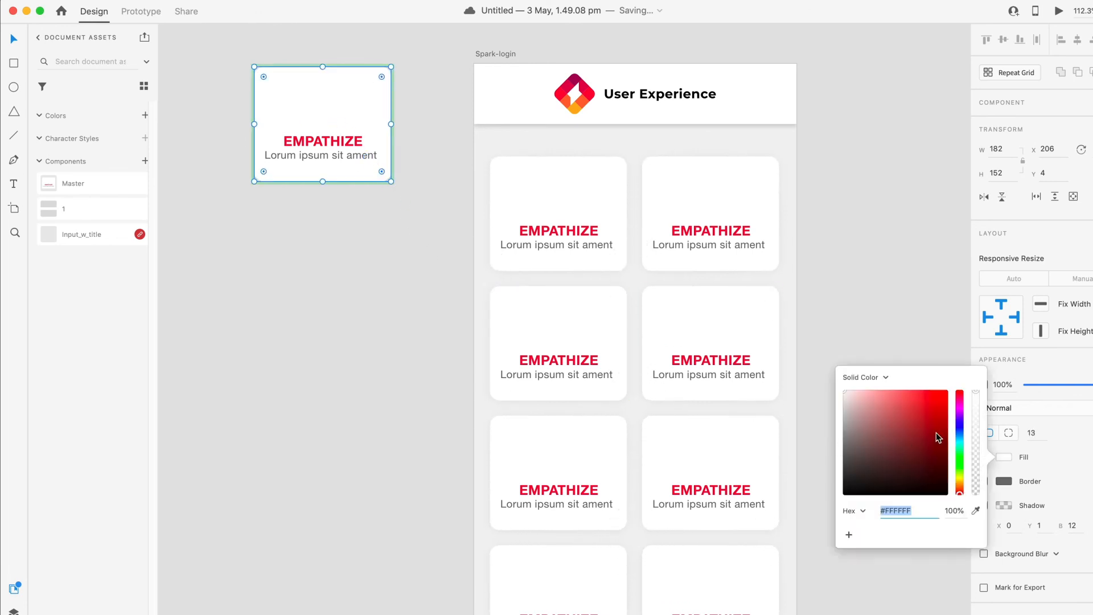
{"action": "mouse_move", "coordinate": [960, 444]}
{"action": "left_mouse_down"}
{"action": "mouse_move", "coordinate": [960, 399]}
{"action": "mouse_move", "coordinate": [923, 415]}
{"action": "left_mouse_up"}
{"action": "left_click", "coordinate": [927, 405]}
{"action": "left_click", "coordinate": [883, 377]}
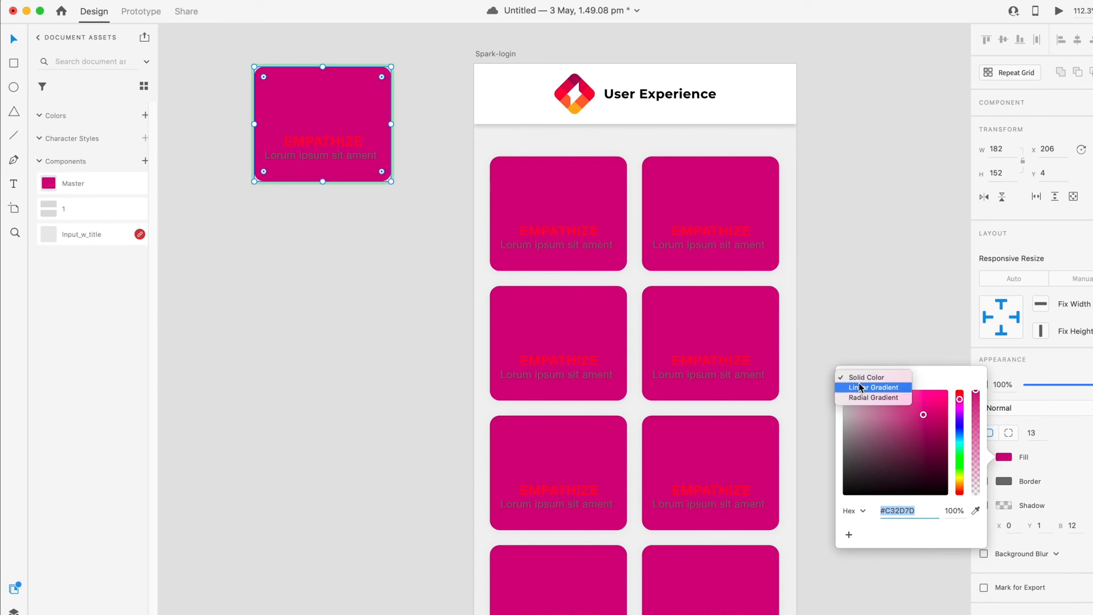
{"action": "left_click", "coordinate": [865, 389]}
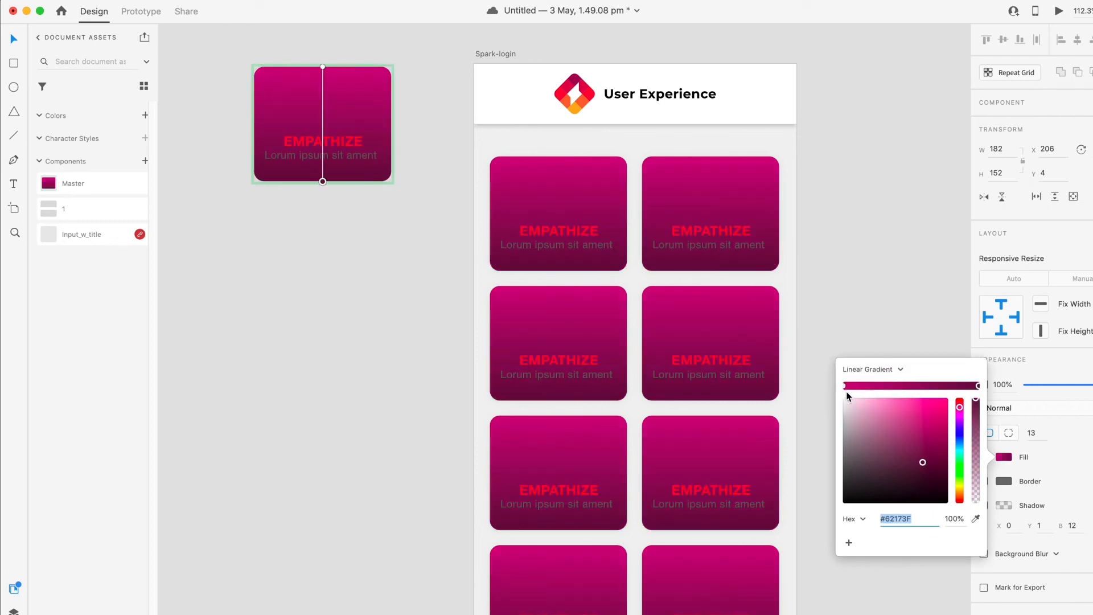
Darken the Master background's gradient to run from deep magenta to black #000000, angled diagonally past the card's lower-right corner
{"action": "left_click", "coordinate": [845, 387]}
{"action": "mouse_move", "coordinate": [912, 439]}
{"action": "left_mouse_down"}
{"action": "mouse_move", "coordinate": [928, 457]}
{"action": "mouse_move", "coordinate": [925, 443]}
{"action": "mouse_move", "coordinate": [946, 506]}
{"action": "left_mouse_up"}
{"action": "left_click", "coordinate": [977, 386]}
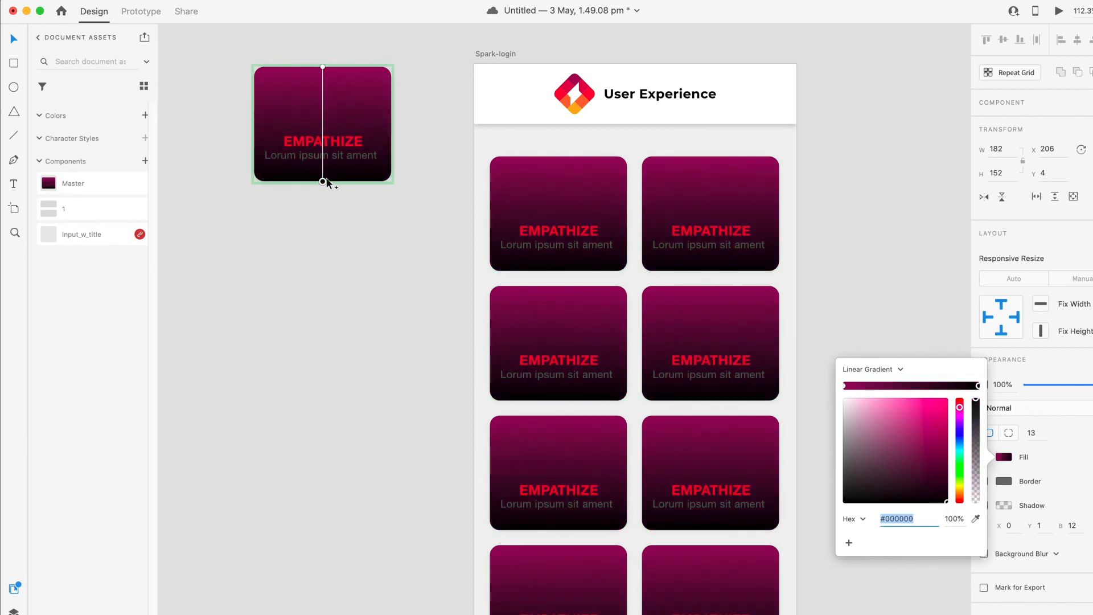
{"action": "left_click_drag", "start_coordinate": [322, 181], "coordinate": [423, 221]}
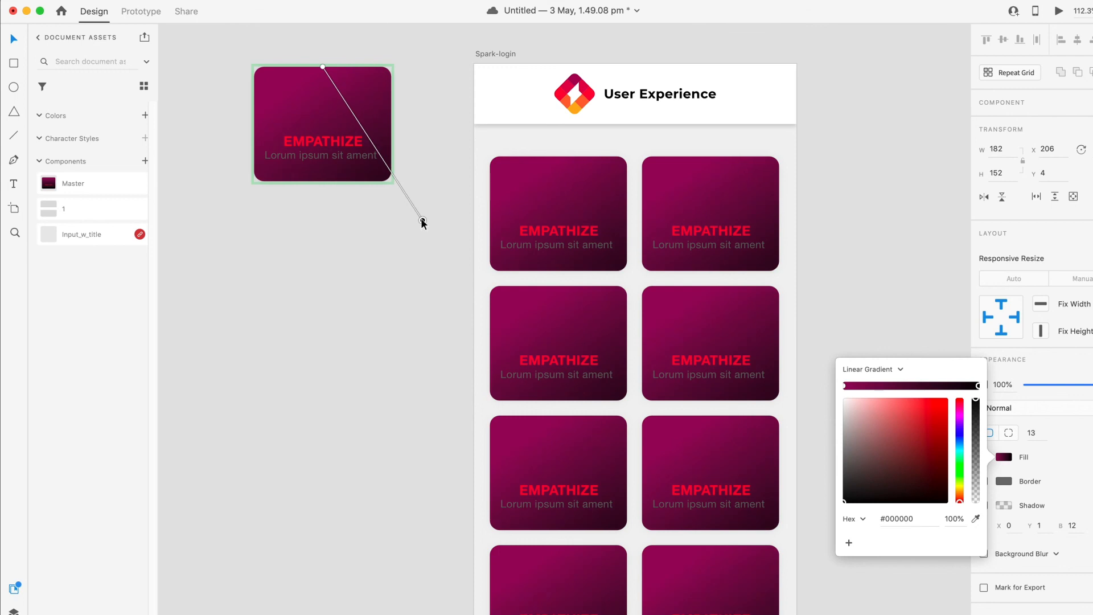
{"action": "left_click", "coordinate": [791, 193]}
Recolour the Master card's EMPATHIZE title and the "Lorum ipsum sit ament" subtitle beneath it to white
{"action": "double_click", "coordinate": [333, 142]}
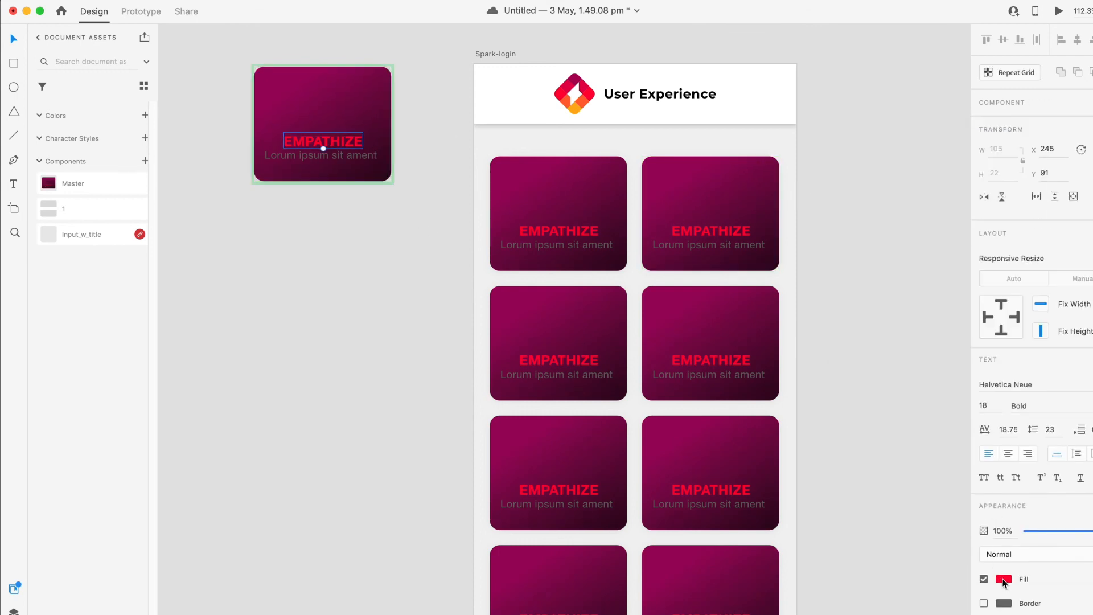
{"action": "left_click", "coordinate": [1003, 581]}
{"action": "left_click", "coordinate": [845, 488]}
{"action": "double_click", "coordinate": [337, 158]}
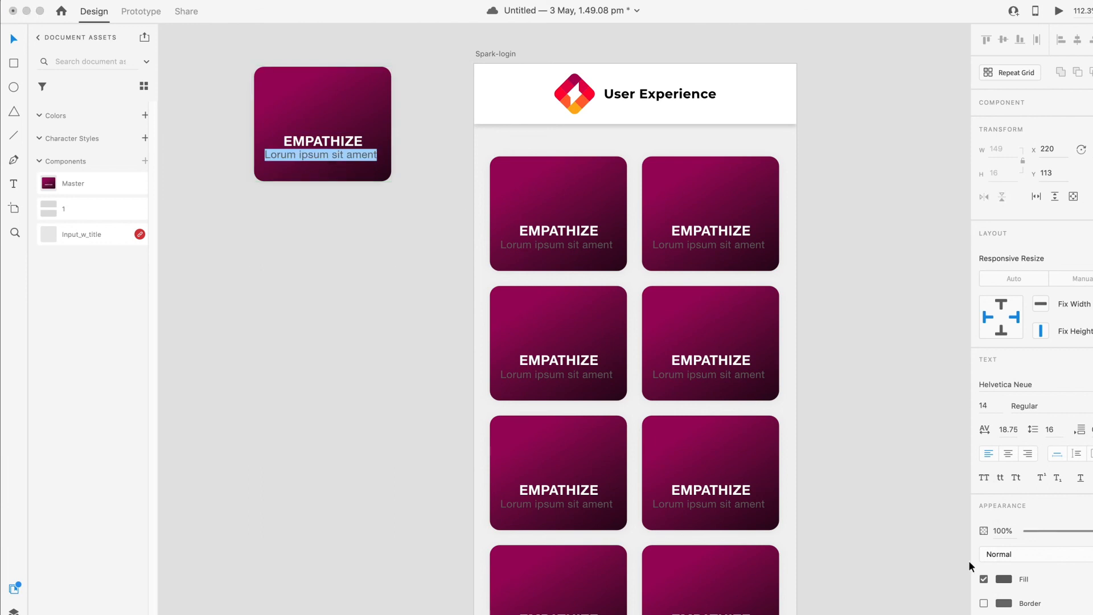
{"action": "left_click", "coordinate": [1000, 579]}
{"action": "left_click", "coordinate": [844, 487]}
{"action": "left_click", "coordinate": [281, 282]}
{"action": "left_click", "coordinate": [281, 281]}
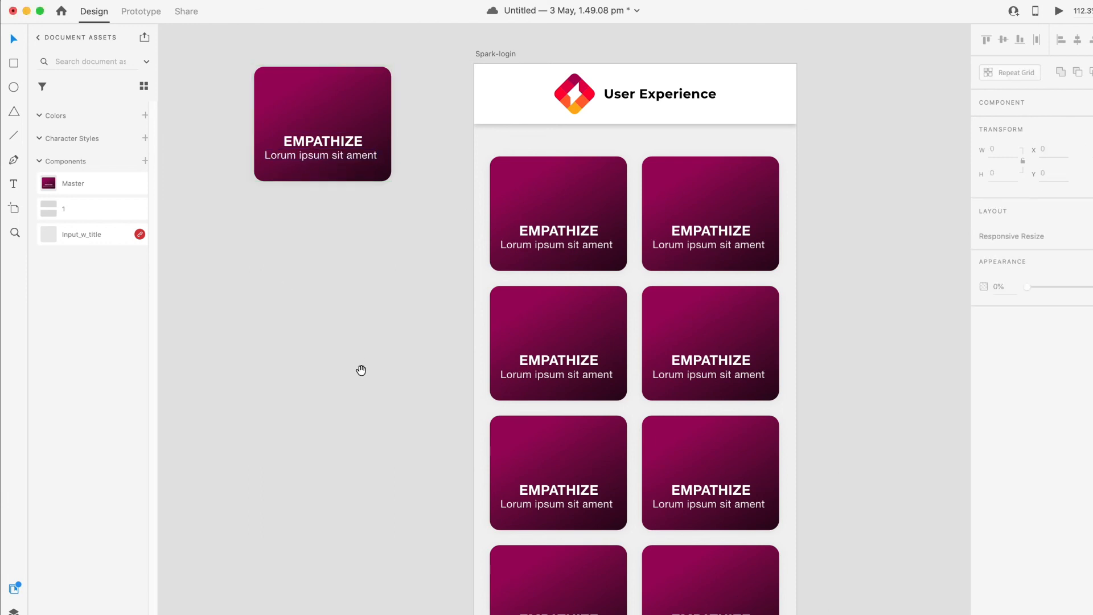
Save the document with the restyled Master card and its instances
{"action": "left_click_drag", "start_coordinate": [367, 405], "coordinate": [358, 361]}
{"action": "scroll", "coordinate": [426, 363], "scroll_direction": "down", "scroll_amount": 3}
{"action": "left_click_drag", "start_coordinate": [444, 217], "coordinate": [449, 268]}
{"action": "scroll", "coordinate": [388, 244], "scroll_direction": "up", "scroll_amount": 5}
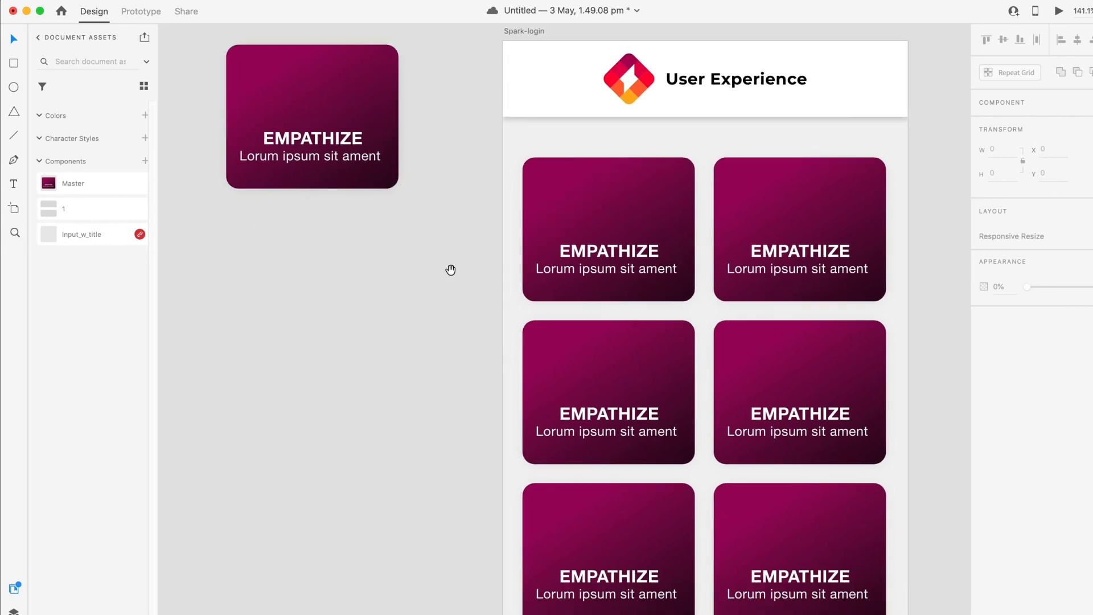
{"action": "scroll", "coordinate": [452, 278], "scroll_direction": "down", "scroll_amount": 3}
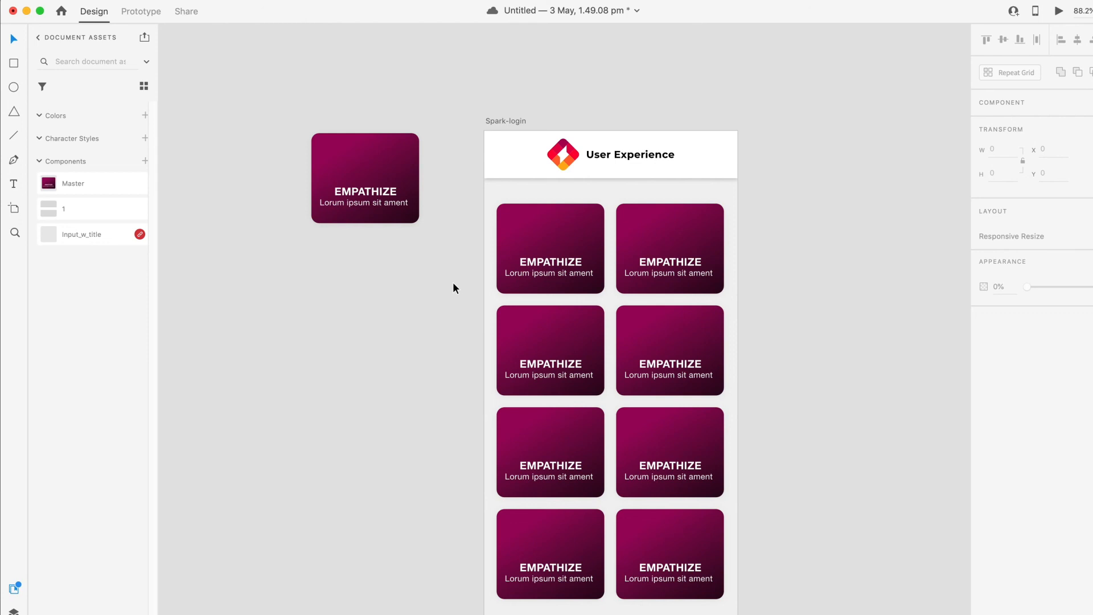
{"action": "key", "text": "super+s"}
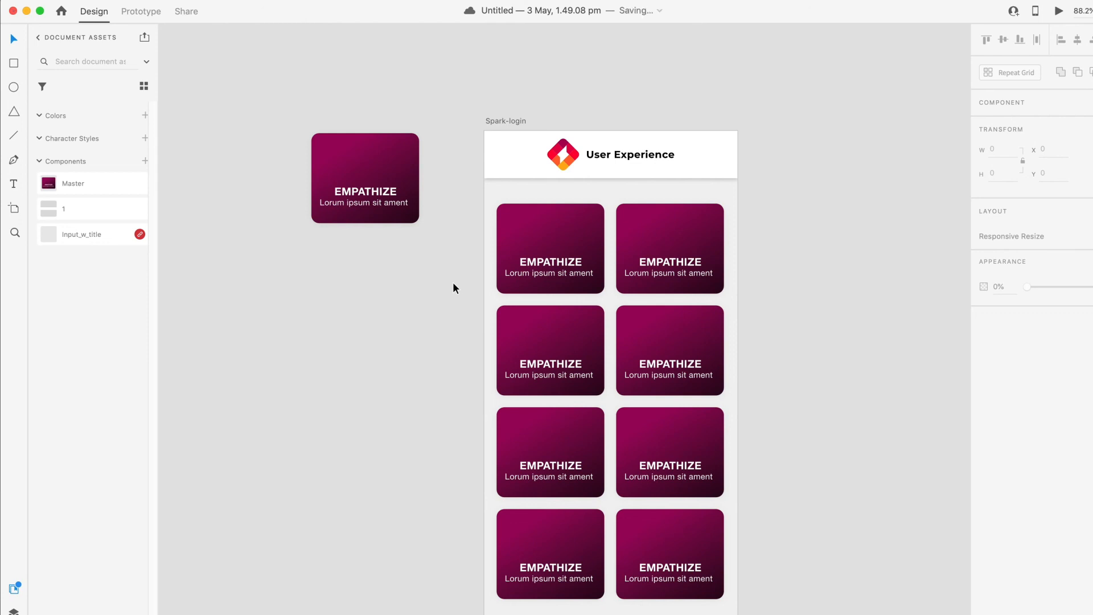